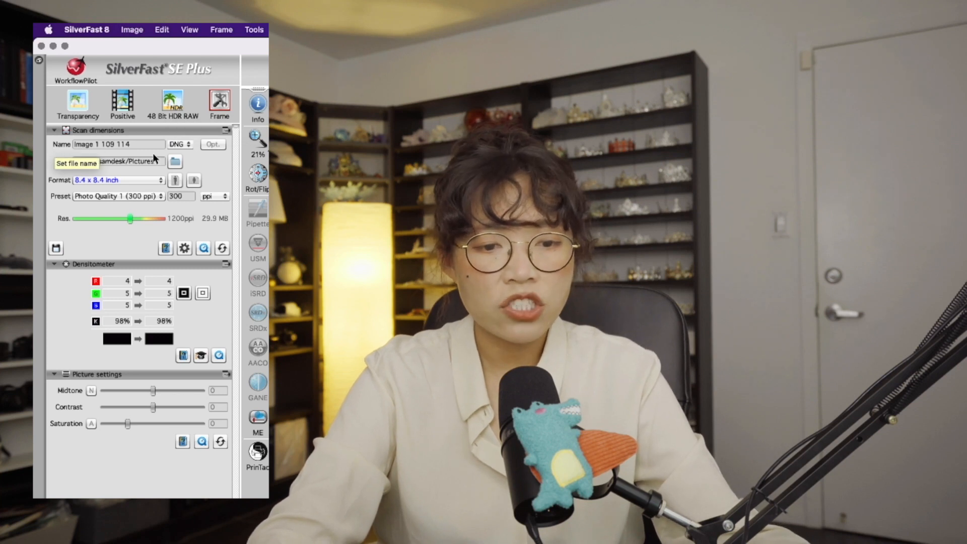
Step: Open the output file format choices for the scan
left_click(188, 145)
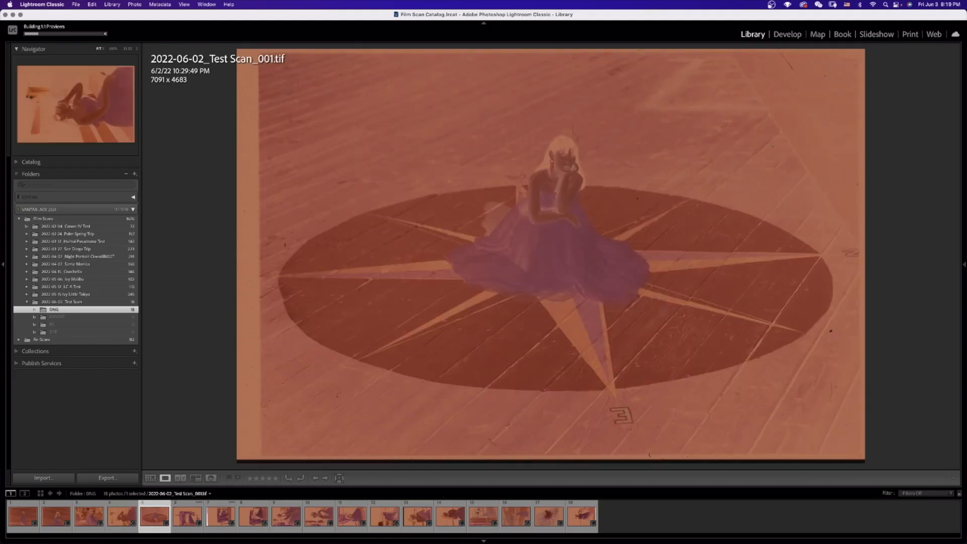
Step: Switch to Lightroom Classic and look through the test scan negatives one after another, starting from the sixth image
left_click(187, 516)
key("Right")
key("Right")
key("Right")
key("Right")
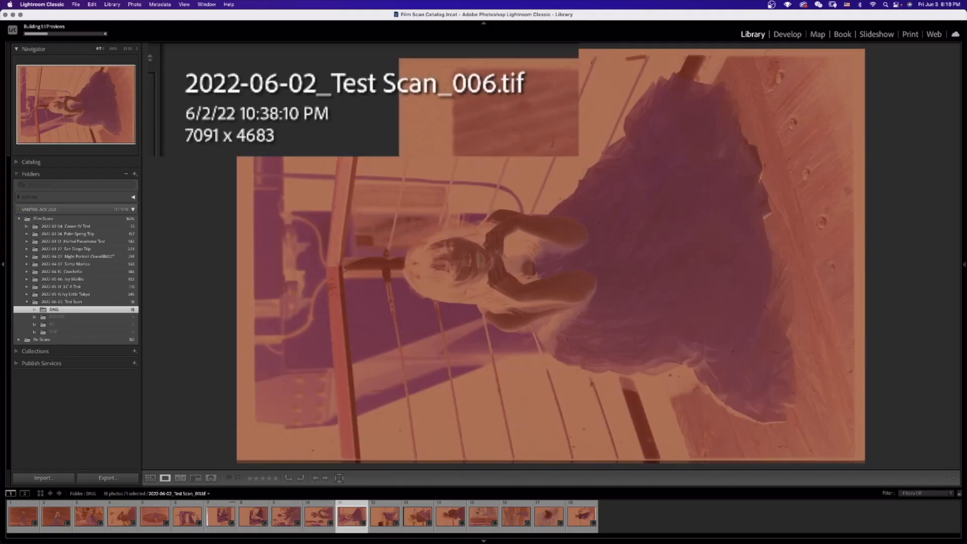
key("Right")
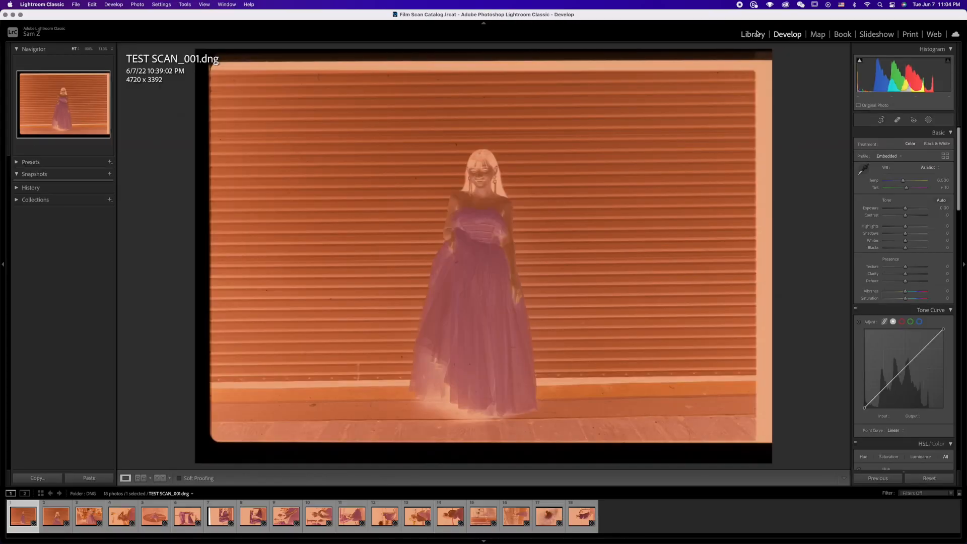
Step: Sample the clear film border beside the frame of TEST SCAN_001.dng to set the white balance
left_click(863, 168)
left_click(763, 185)
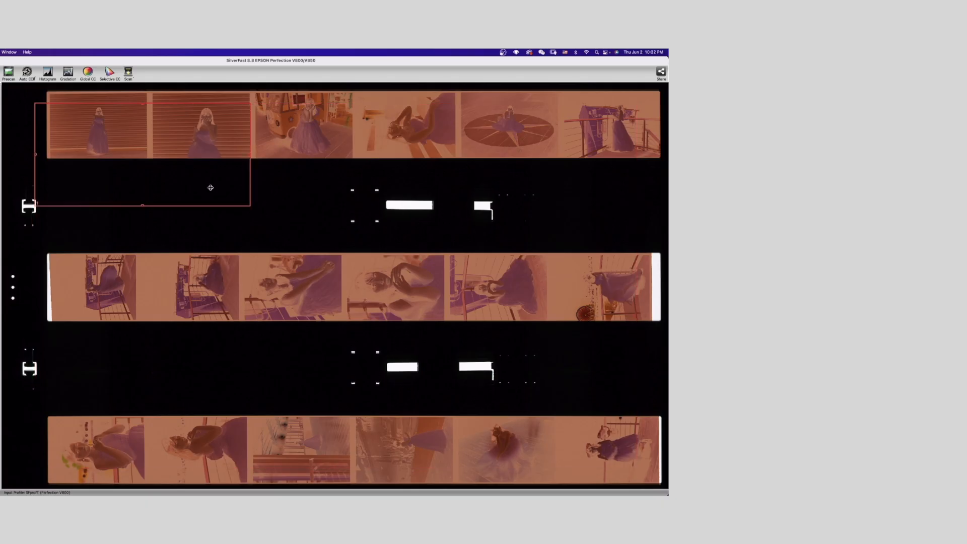
Step: In SilverFast, move the scan frame onto the middle film strip, duplicate it and place the copies over that strip's negatives
left_click_drag(138, 143, 104, 288)
key("super+d")
Step: Duplicate the scan frame further and place the copies over the negatives of the lowest film strip
key("super+d")
key("super+d")
key("super+d")
left_click_drag(199, 285, 404, 284)
key("super+d")
key("super+d")
left_click_drag(404, 285, 413, 445)
key("super+d")
key("super+d")
key("super+d")
key("super+d")
left_click_drag(413, 445, 516, 443)
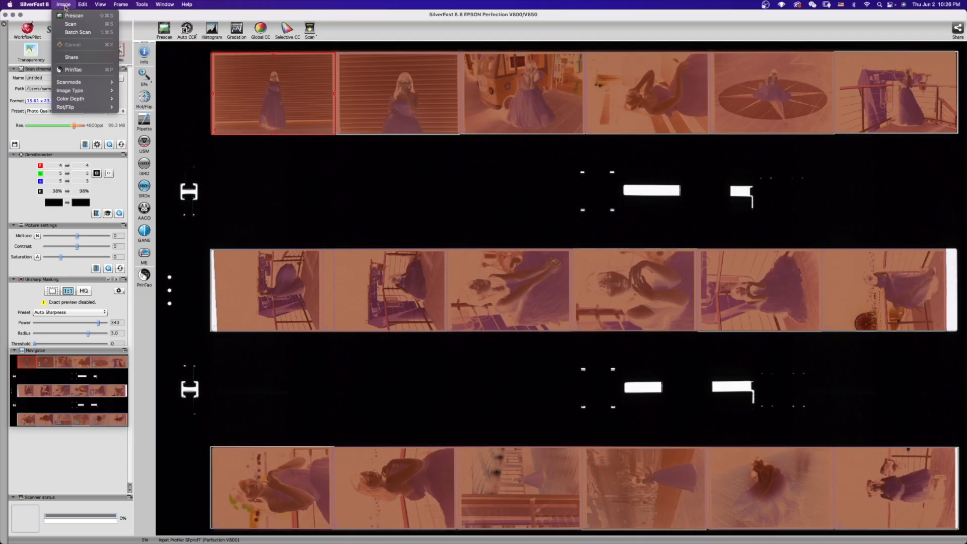
Step: Start a batch scan of all frames, saving into the DNG folder inside Film Scans/2022-06-02_Test Scan
left_click(66, 33)
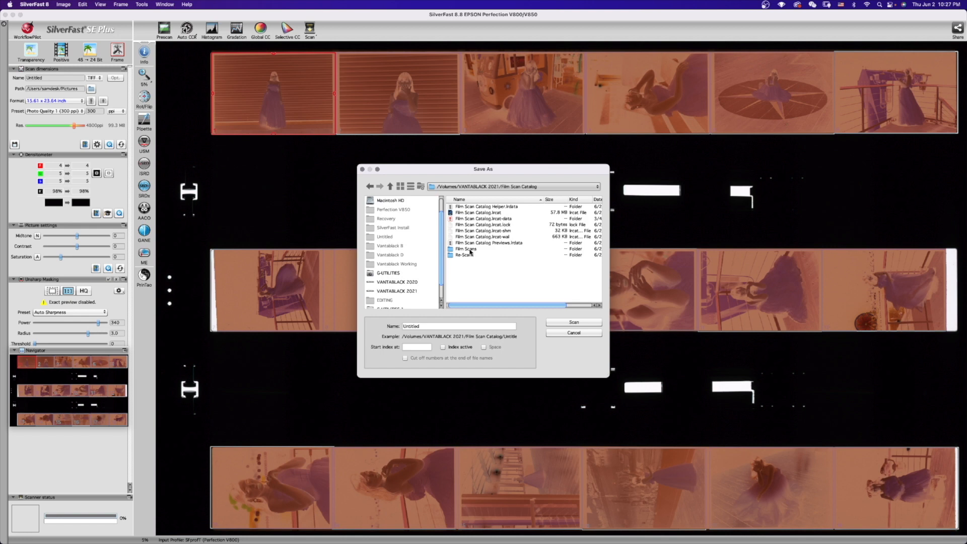
double_click(470, 250)
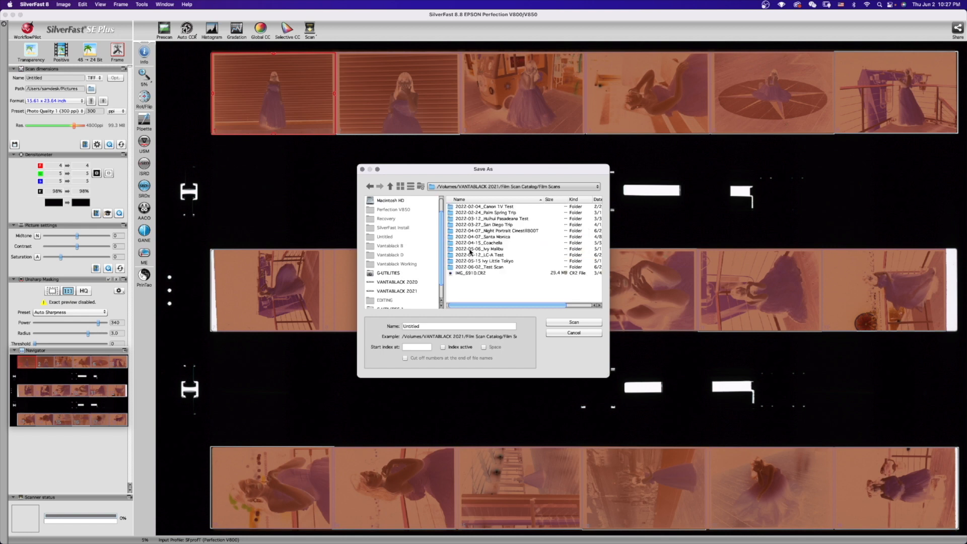
double_click(500, 268)
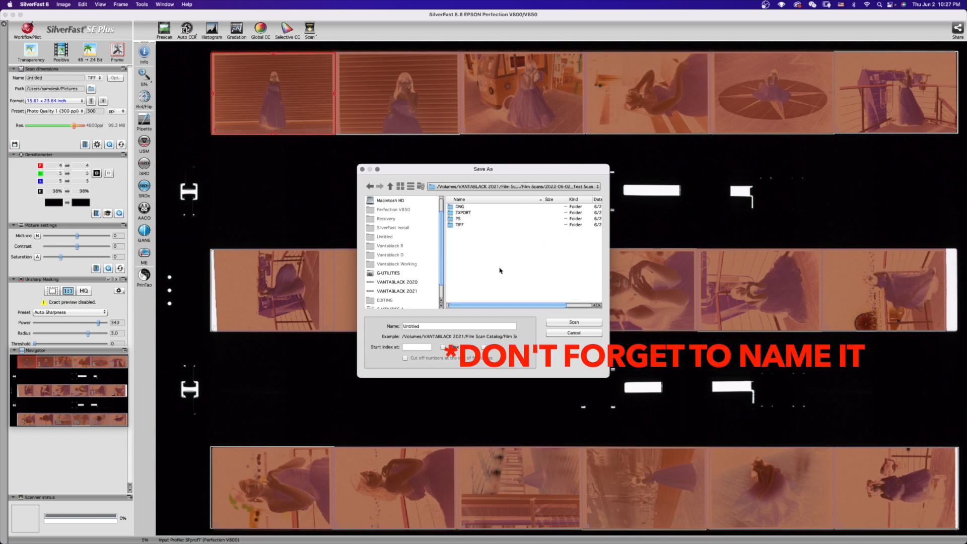
double_click(459, 206)
key("Return")
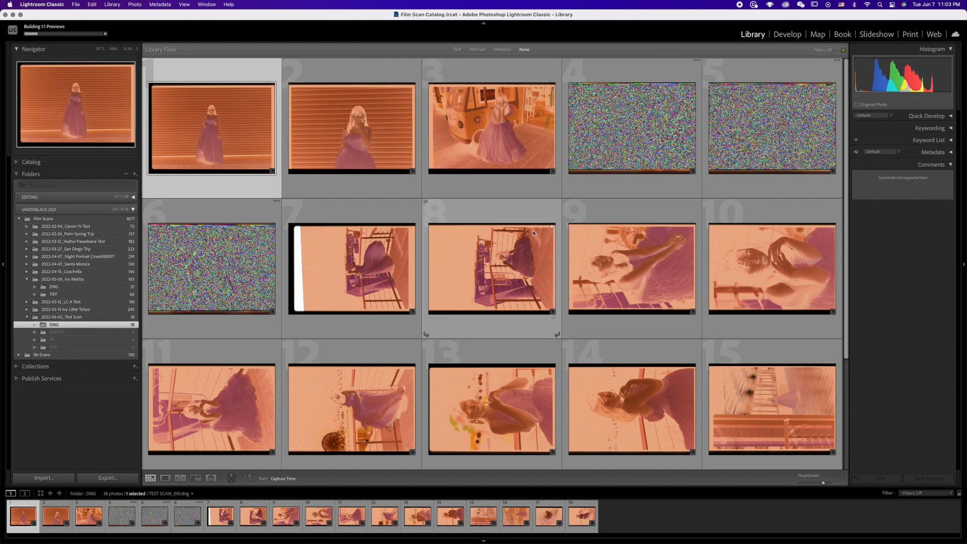
Step: Open TEST SCAN_001.dng in Lightroom's Develop module and set its white balance by sampling the clear film border
key("e")
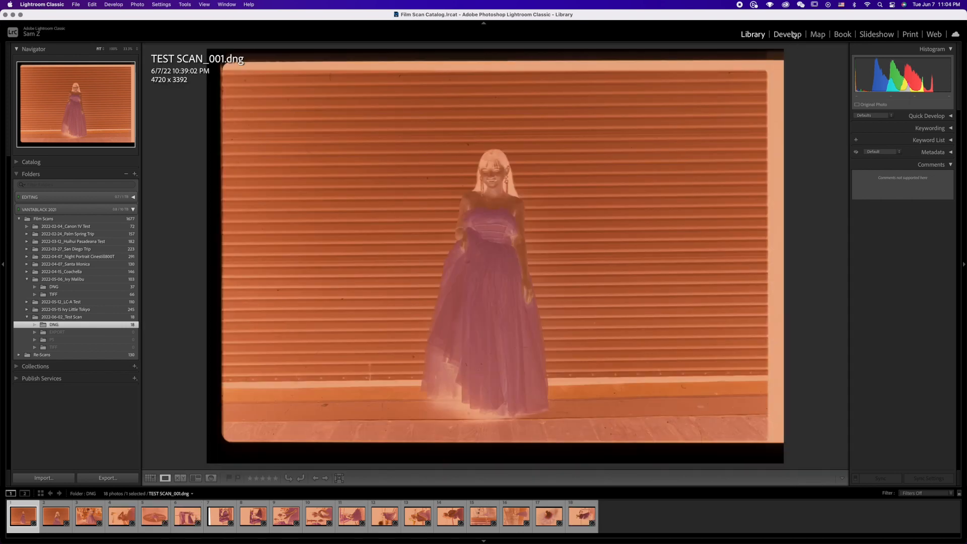
left_click(792, 34)
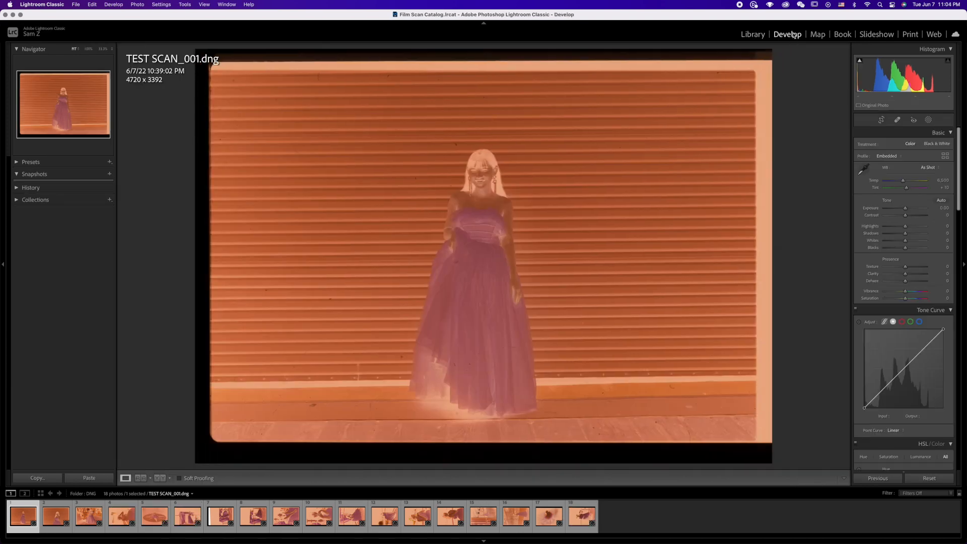
left_click(863, 172)
left_click(764, 185)
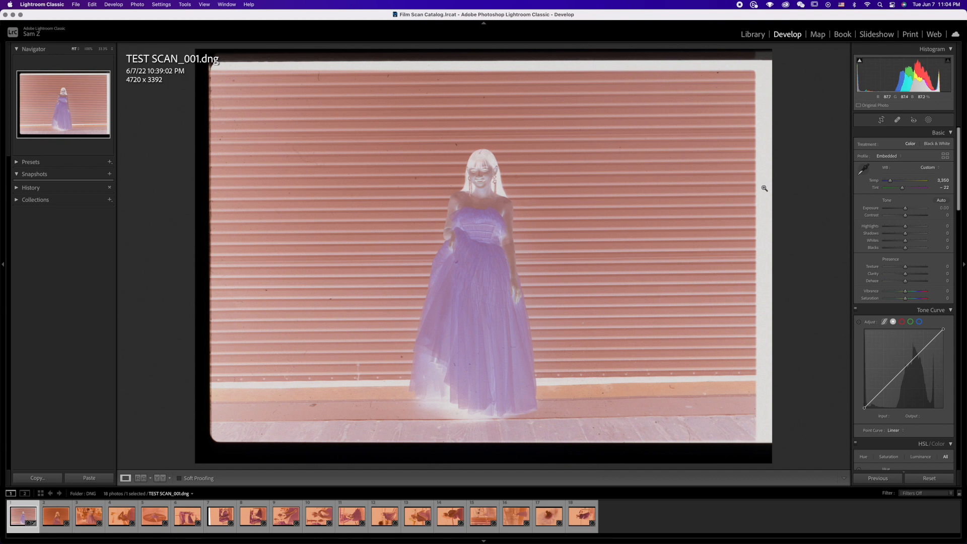
left_click(864, 167)
left_click(765, 147)
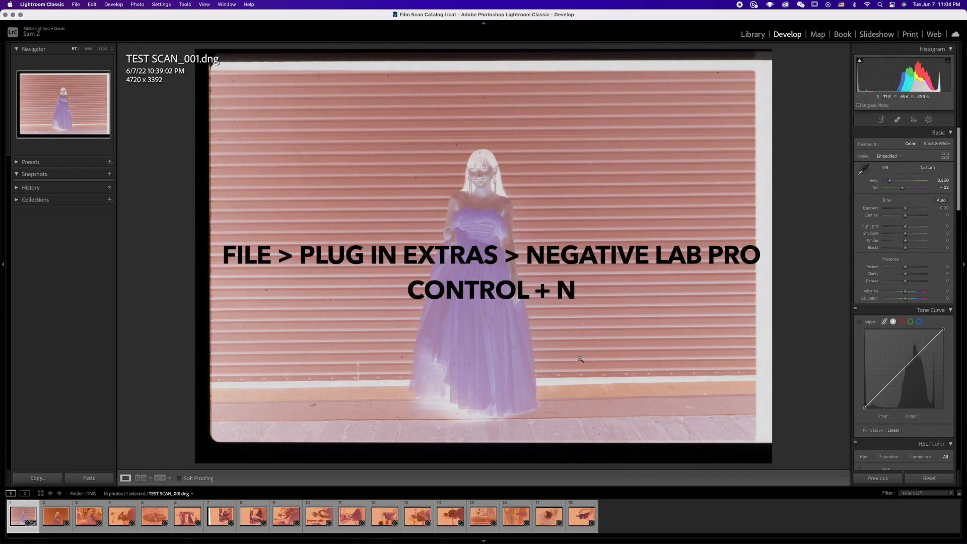
Step: Convert the negative with Negative Lab Pro, using Vuescan/SF DNG as source and Frontier as color model
key("ctrl+n")
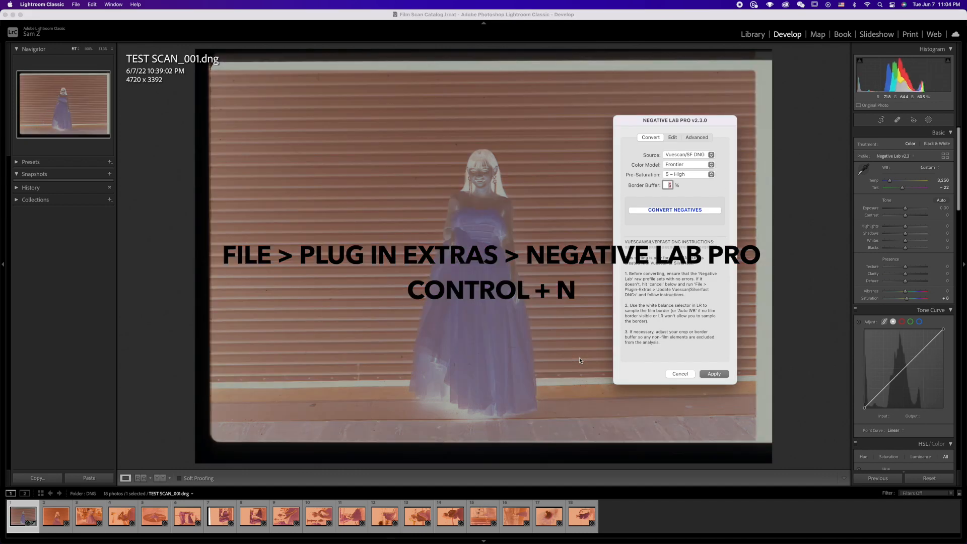
left_click(694, 158)
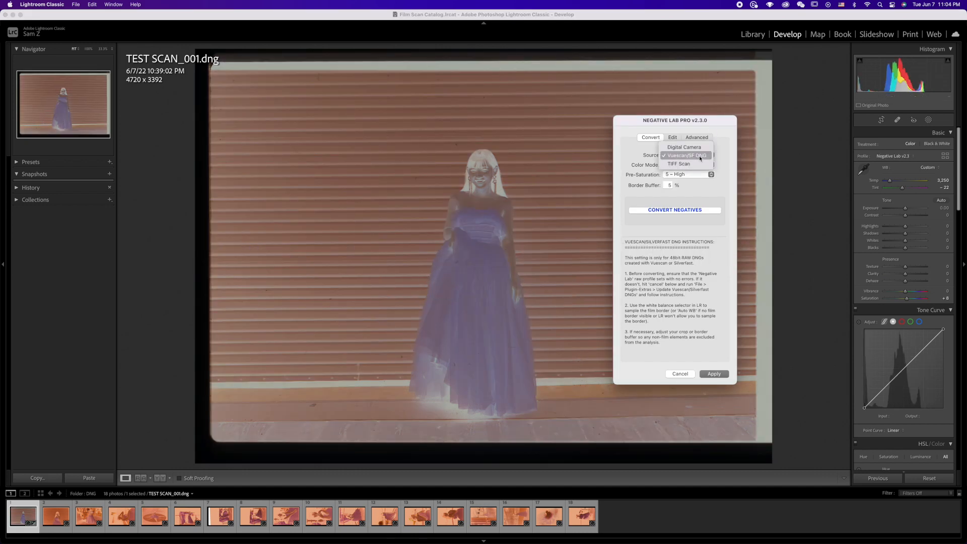
left_click(699, 157)
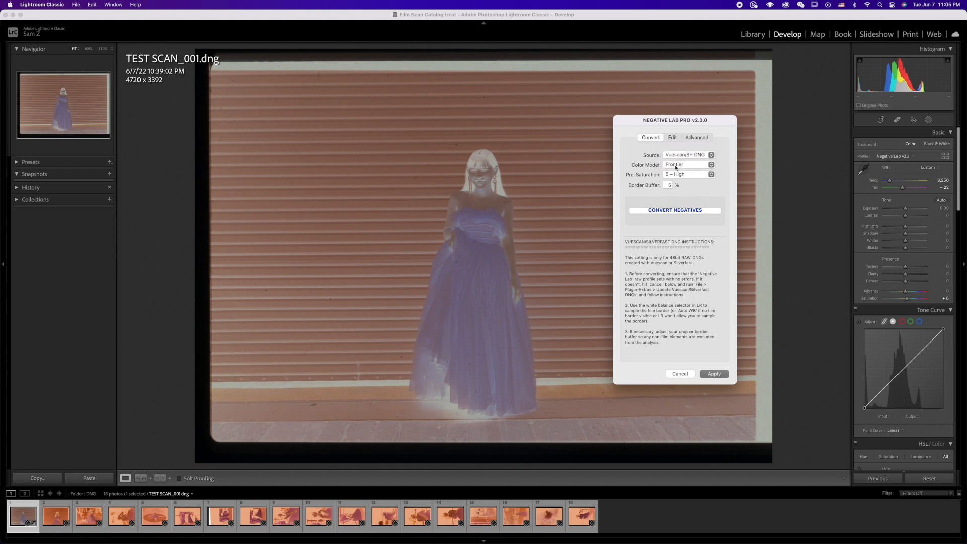
left_click(675, 166)
left_click(672, 166)
left_click(688, 212)
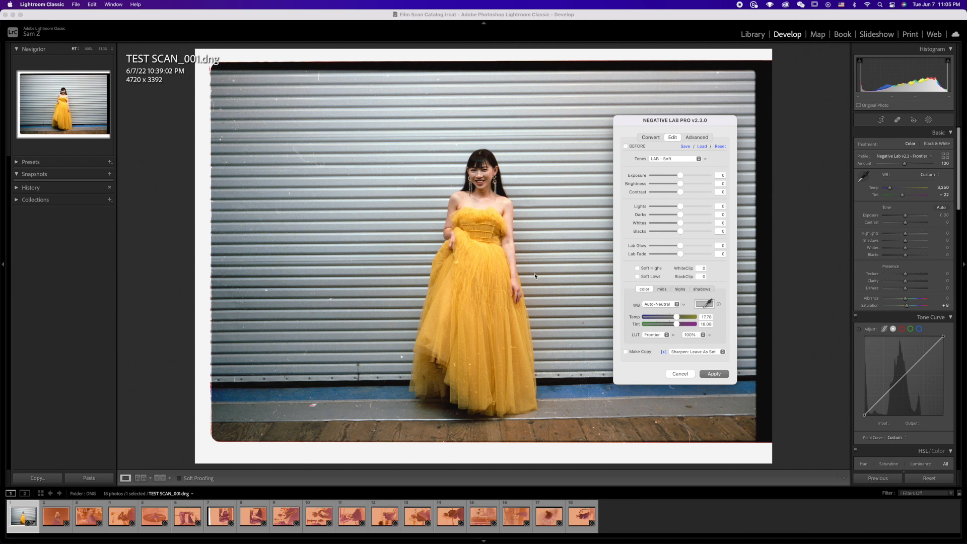
Step: Set the converted image's tones to LAB - Soft and its white balance to Cine-T
left_click(698, 159)
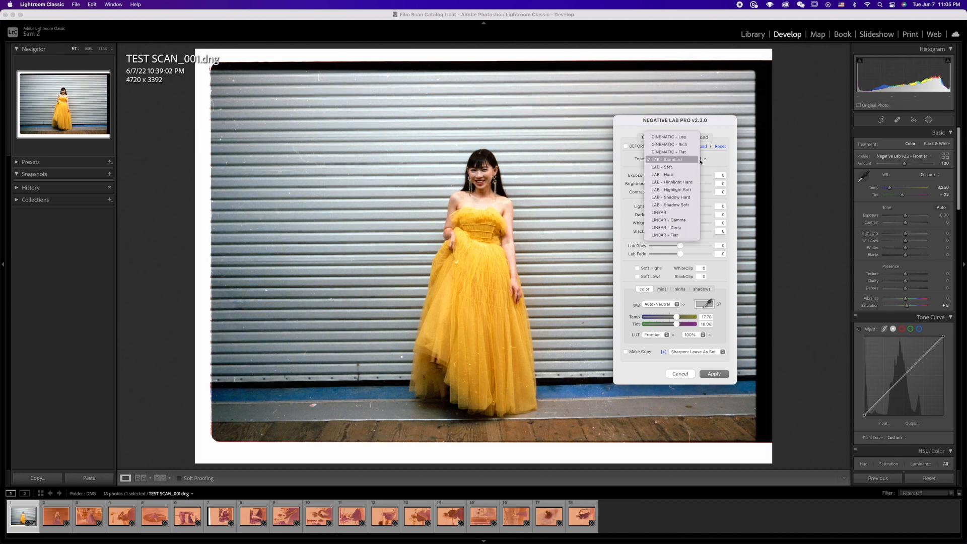
left_click(675, 167)
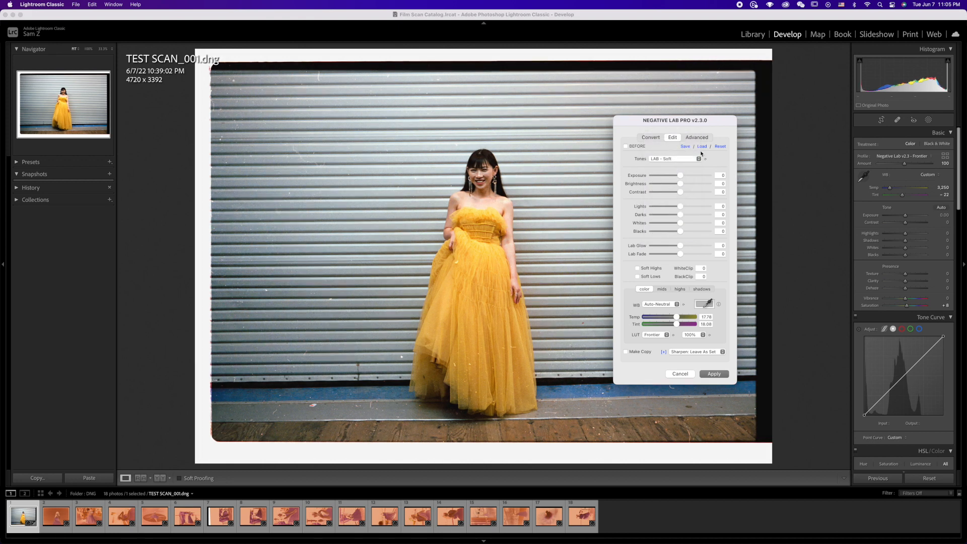
left_click(671, 304)
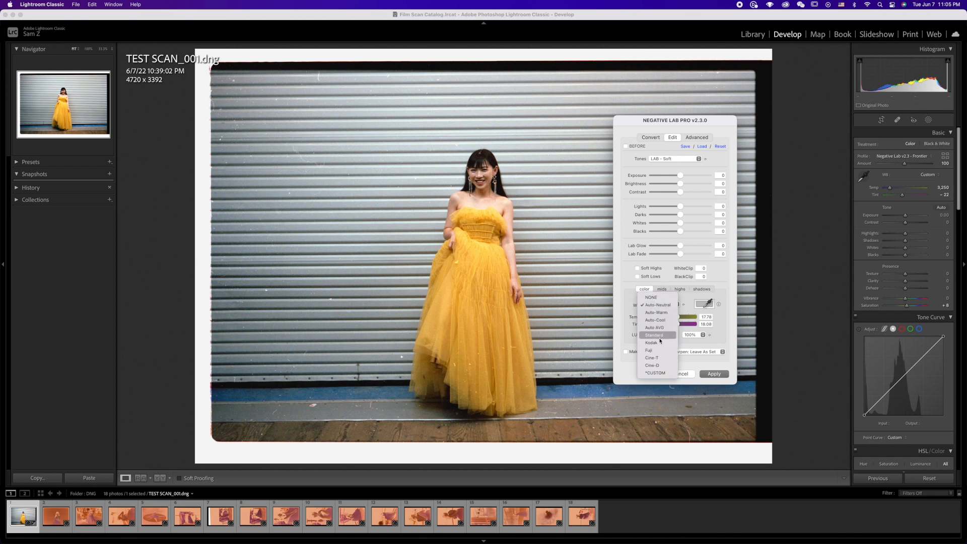
left_click(664, 359)
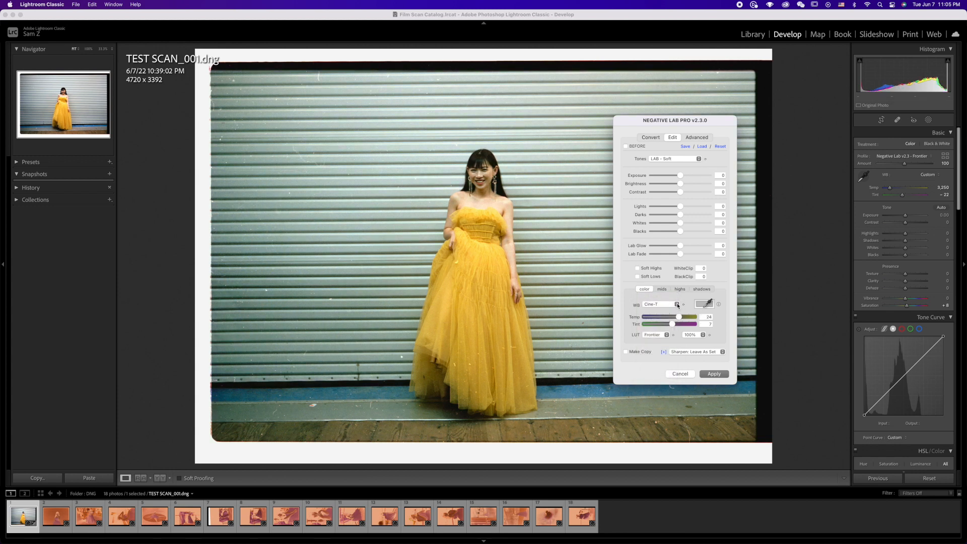
Step: Try the Fuji and Kodak white balance presets on the converted image and return to Cine-T
left_click(677, 305)
left_click(669, 297)
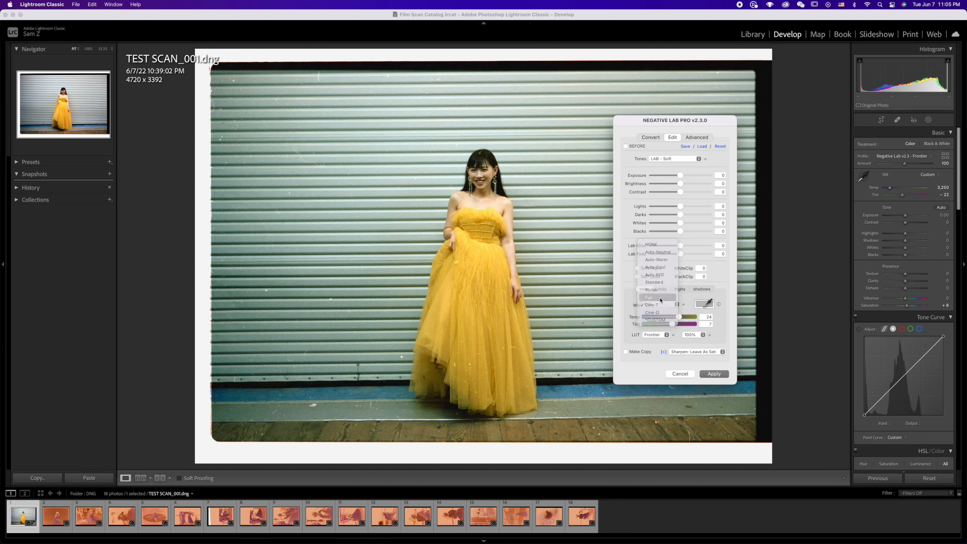
left_click(675, 305)
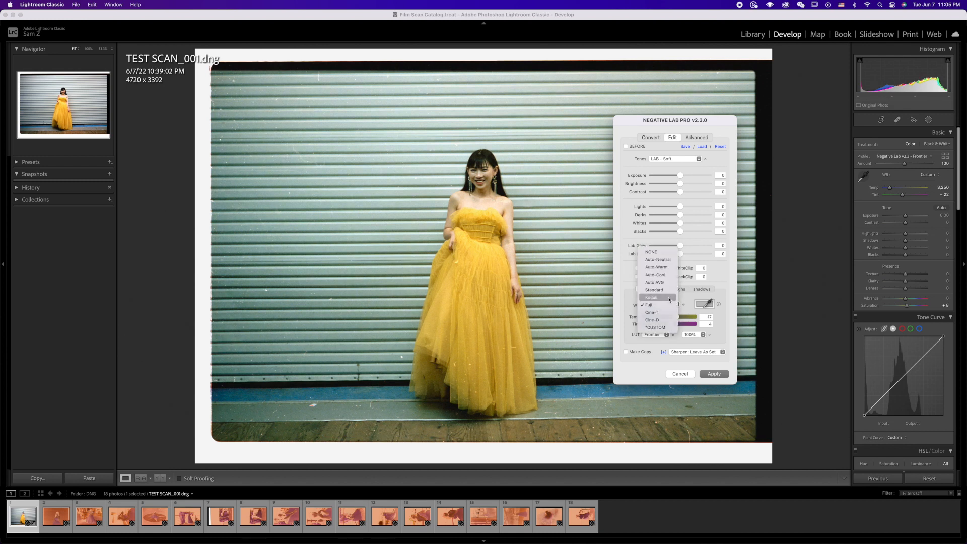
left_click(670, 297)
left_click(678, 305)
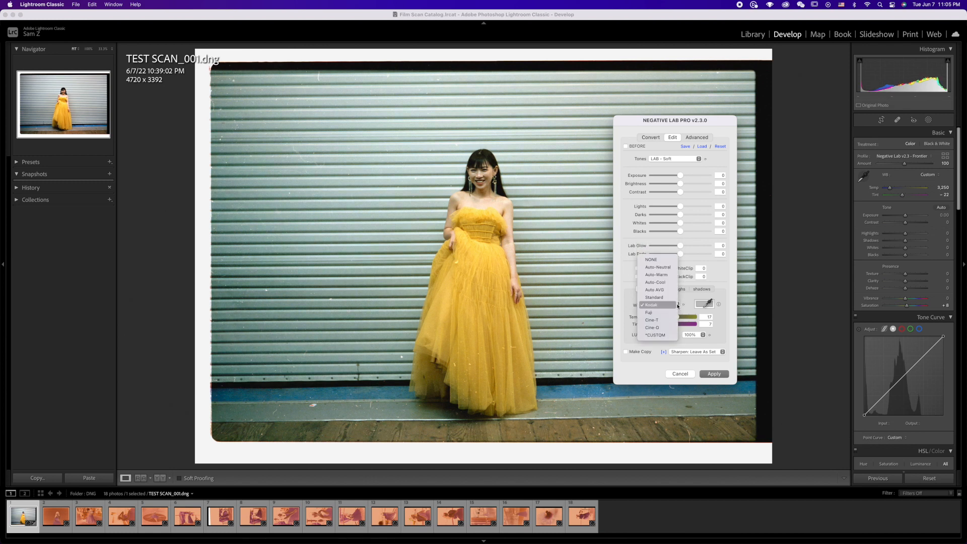
left_click(668, 321)
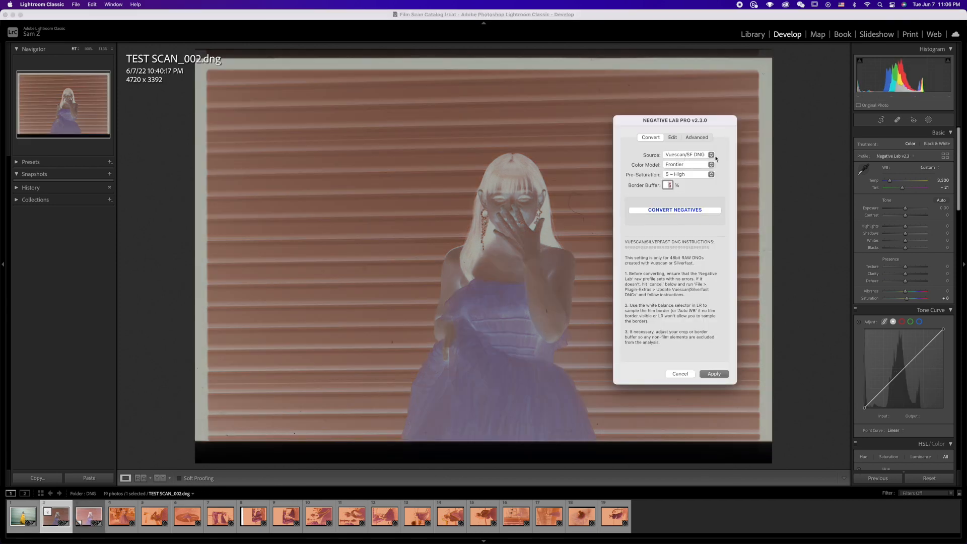
Step: Convert TEST SCAN_002.dng, set its tones to LAB - Soft and white balance to Cine-T, and apply the conversion
left_click(686, 210)
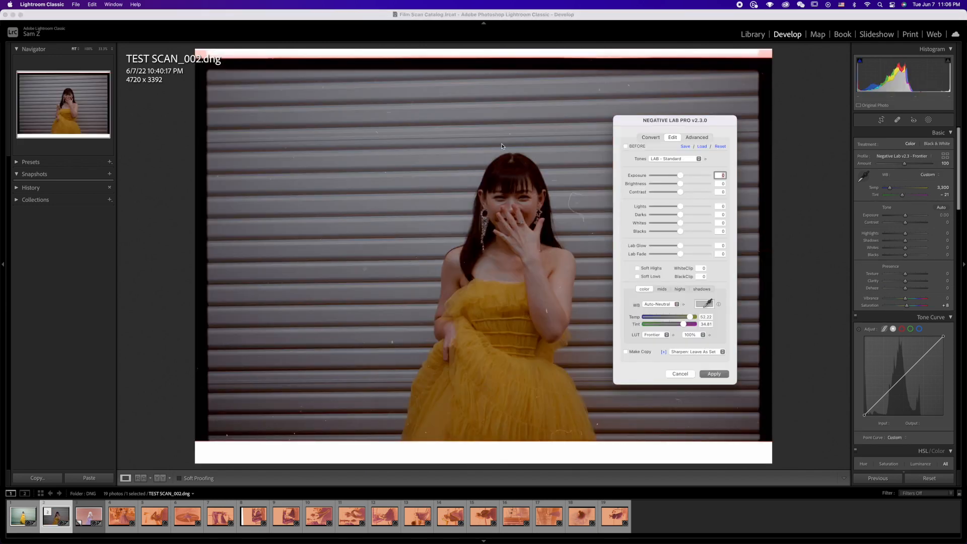
left_click(675, 158)
left_click(670, 166)
left_click(652, 357)
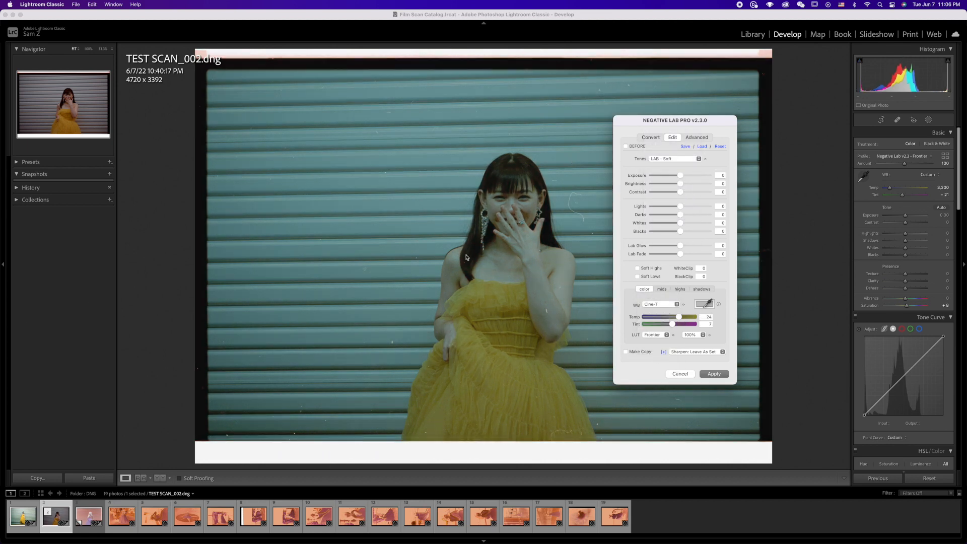
left_click(721, 376)
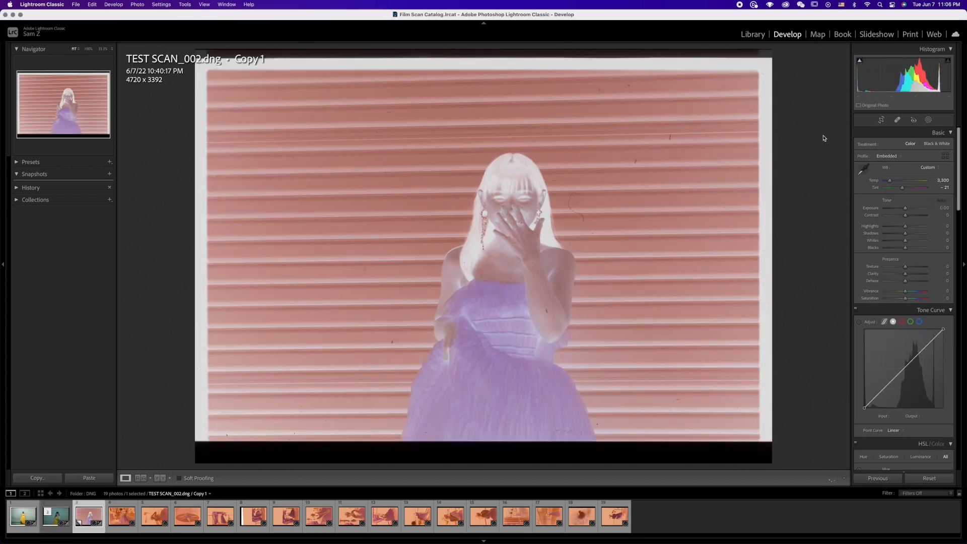
Step: Crop the film border off the virtual copy of TEST SCAN_002.dng
left_click(881, 120)
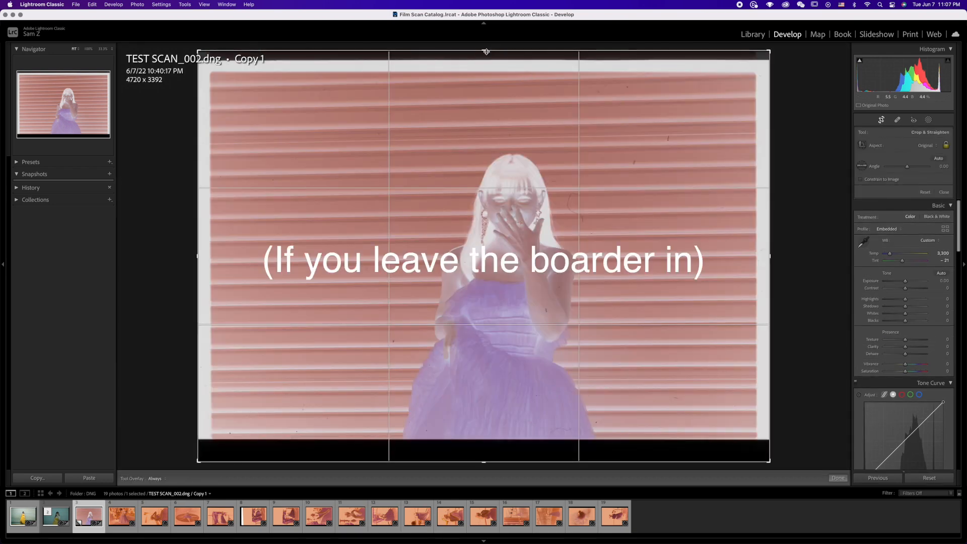
left_click_drag(486, 52, 486, 66)
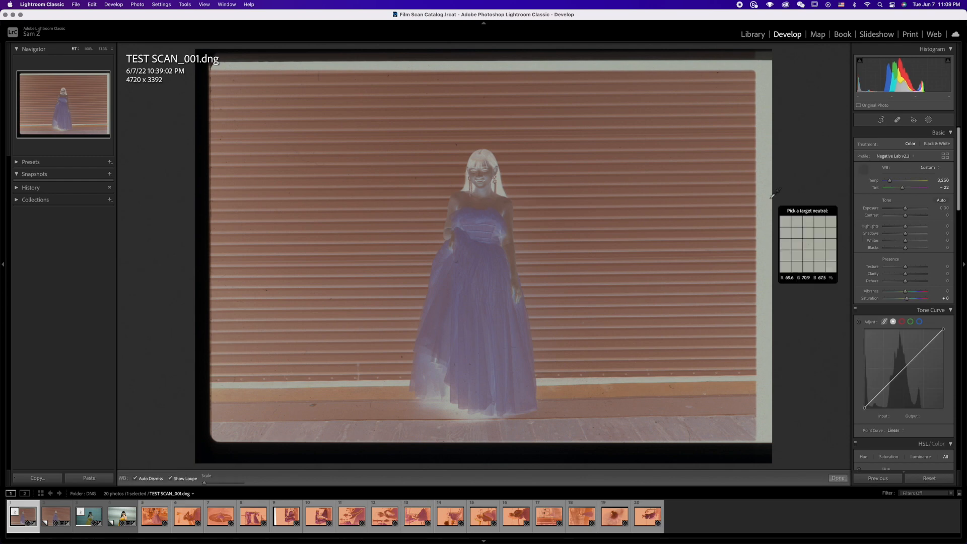
left_click(867, 174)
left_click(864, 171)
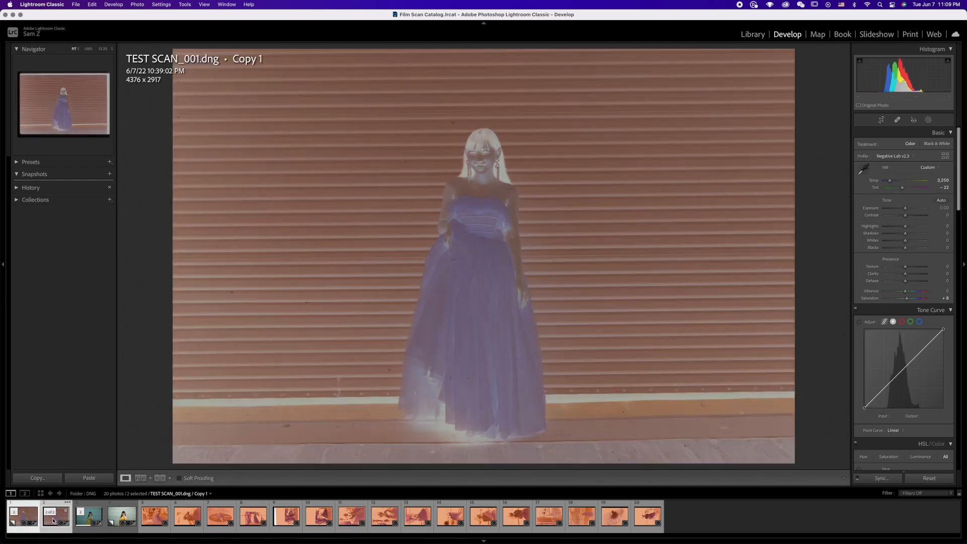
Step: Select the second TEST SCAN_001 image in the filmstrip and set its temperature to 3,250 and tint to -22
left_click(56, 514)
left_click(942, 181)
type("3250")
key("Tab")
type("-22")
key("Return")
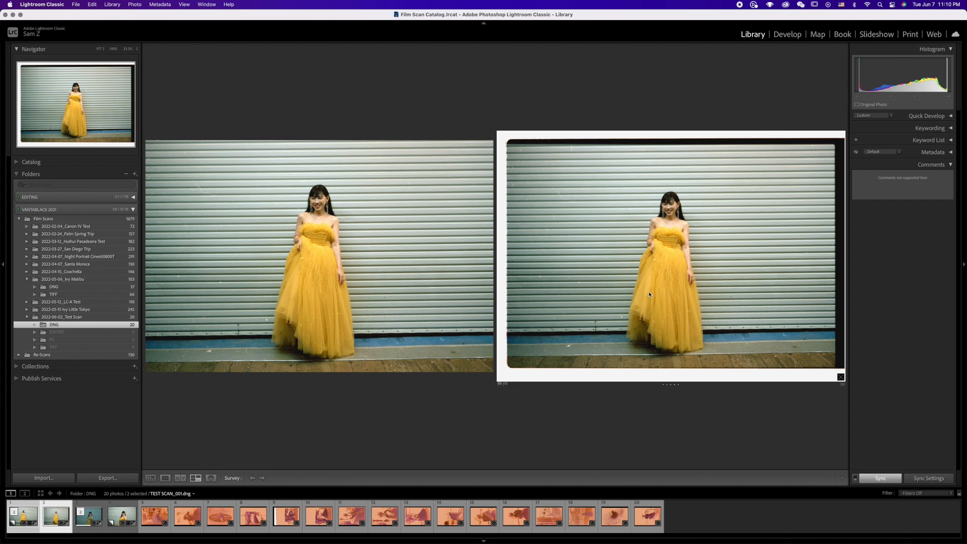
Step: Compare the two versions of TEST SCAN_002.dng side by side in the Library survey
left_click(94, 520)
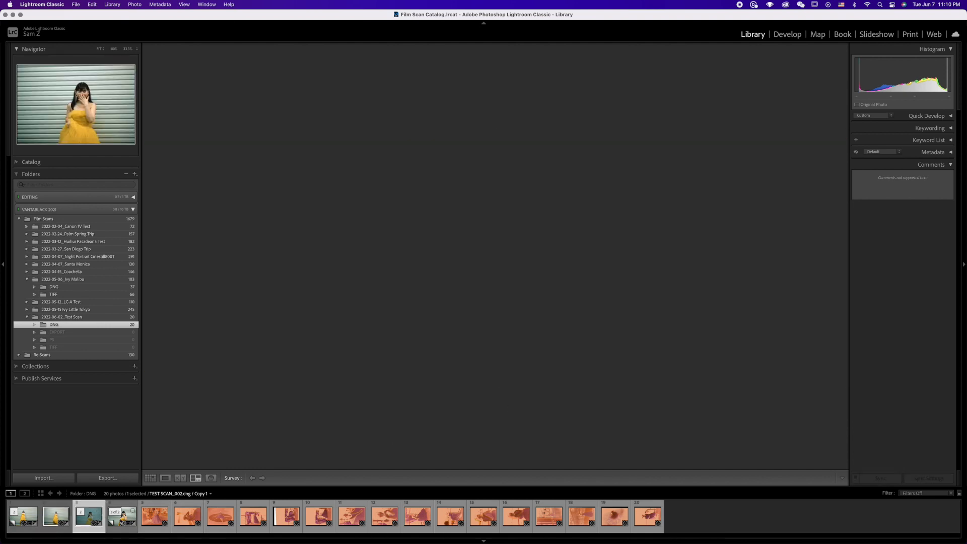
left_click(122, 516, "super")
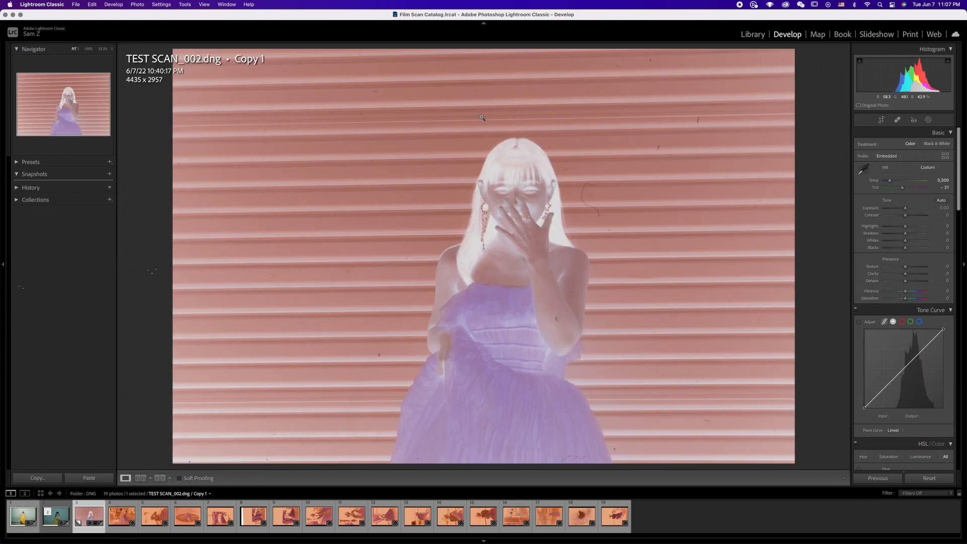
Step: Convert the cropped copy of TEST SCAN_002.dng with Negative Lab Pro
key("Return")
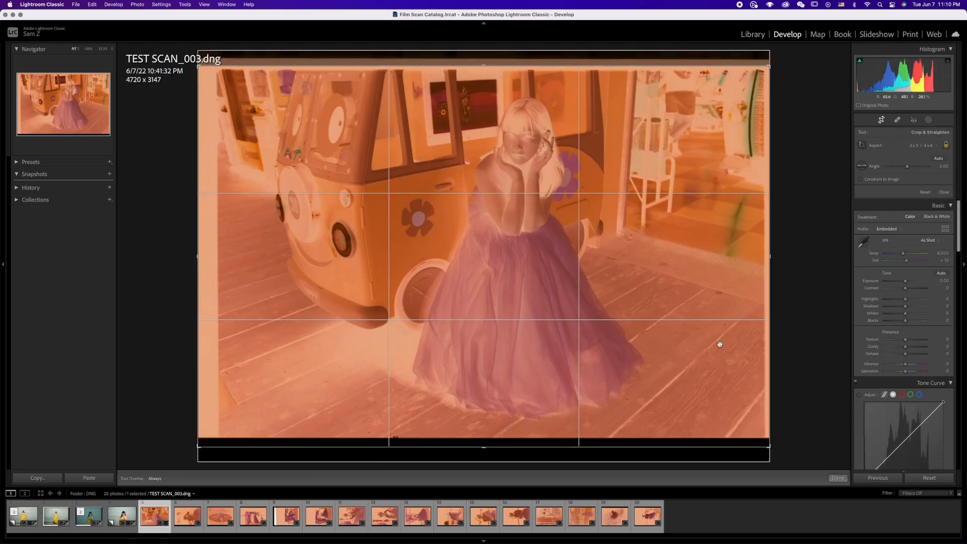
Step: White-balance the remaining negatives, TEST SCAN_003 to TEST SCAN_018, by sampling the film border of each scan
key("Right")
key("Right")
key("Right")
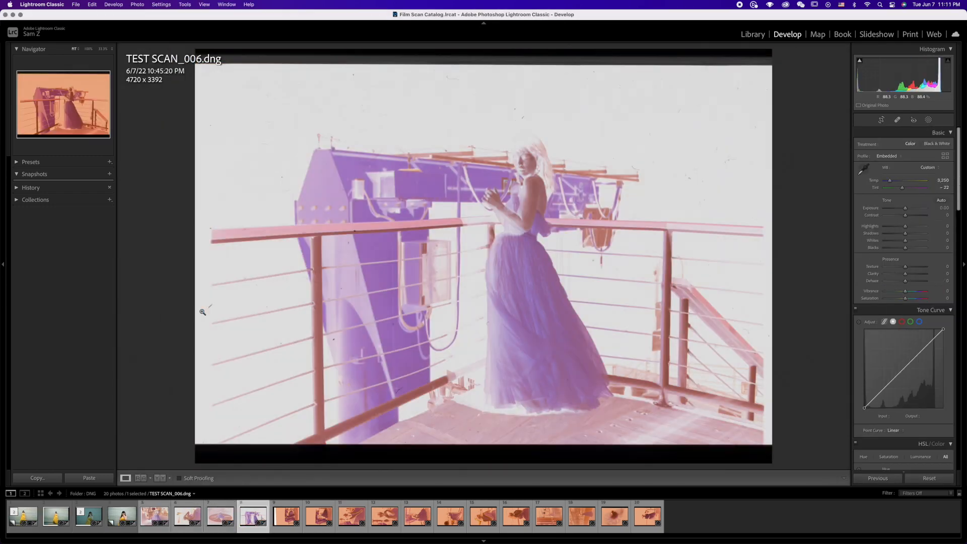
key("Right")
key("Right")
key("Right")
key("Right")
key("Right")
key("Right")
key("Right")
key("Right")
key("Right")
key("Right")
key("Right")
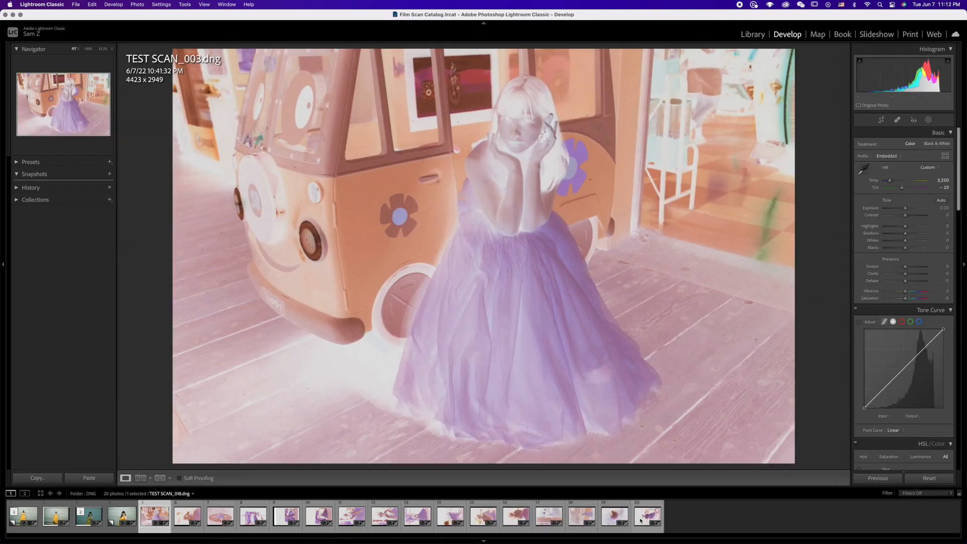
key("ctrl+shift+s")
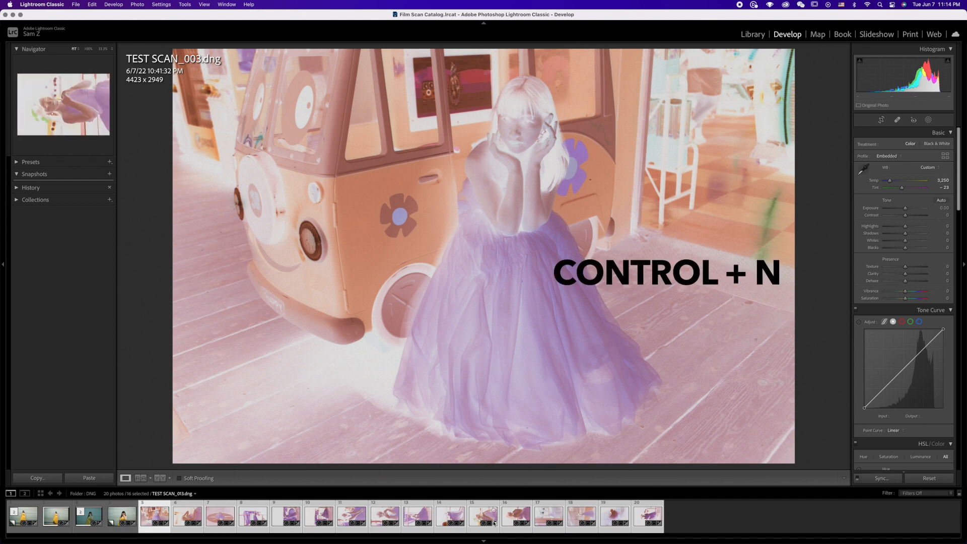
Step: Convert the 16 selected negatives with Negative Lab Pro and apply LAB - Soft tones and Cine-T white balance, synced to all of them
key("ctrl+n")
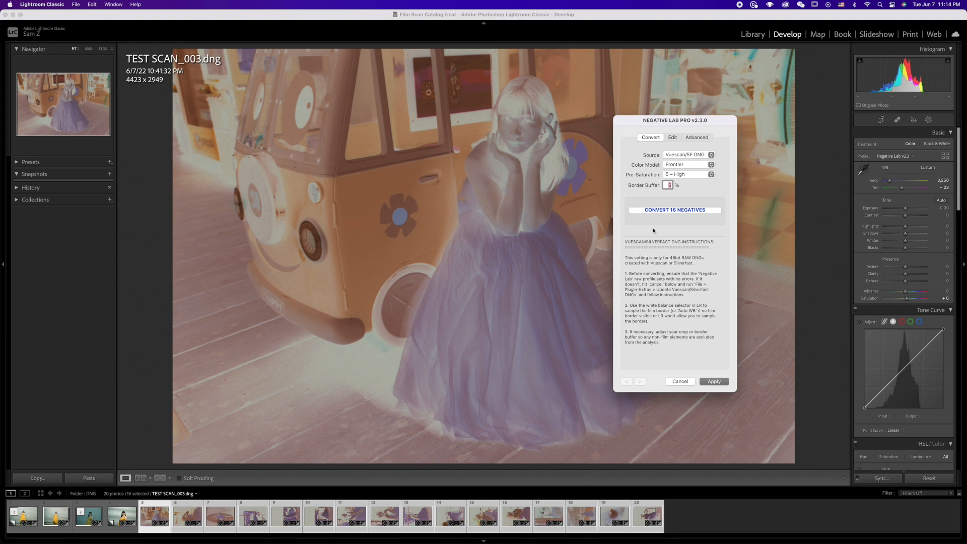
left_click(689, 212)
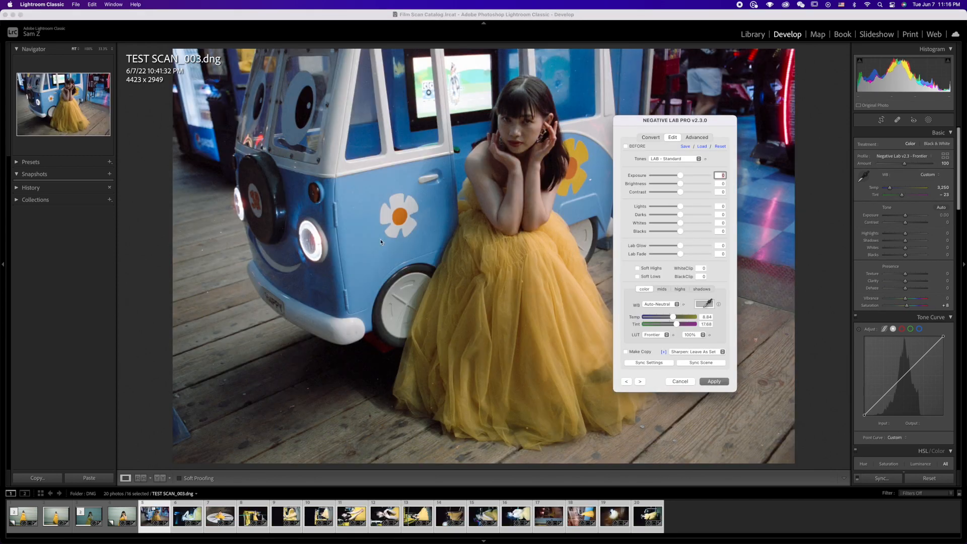
left_click(699, 159)
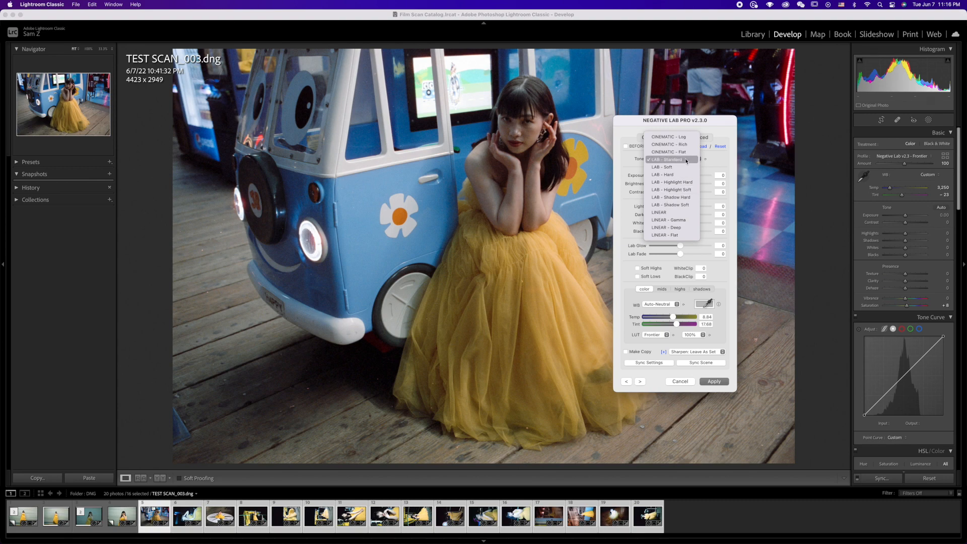
left_click(669, 167)
left_click(664, 304)
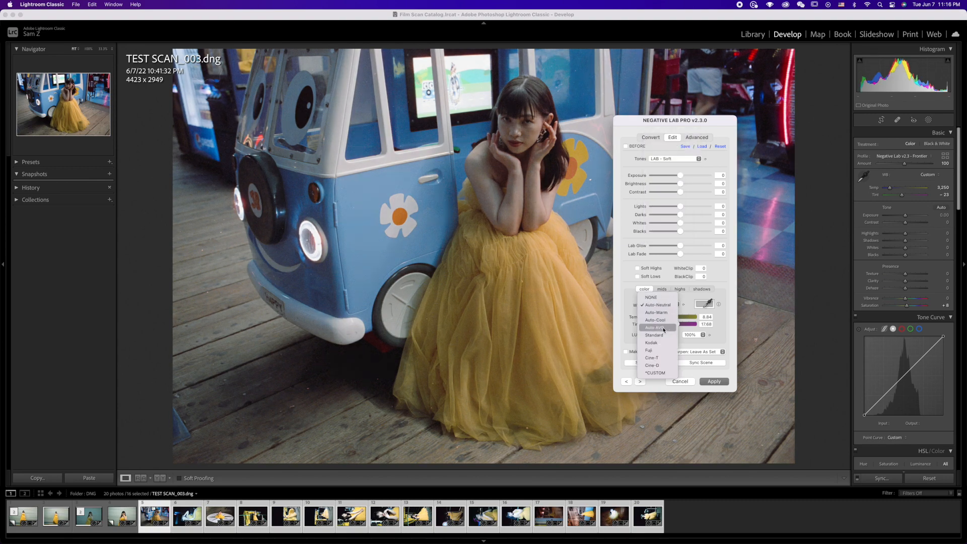
left_click(655, 358)
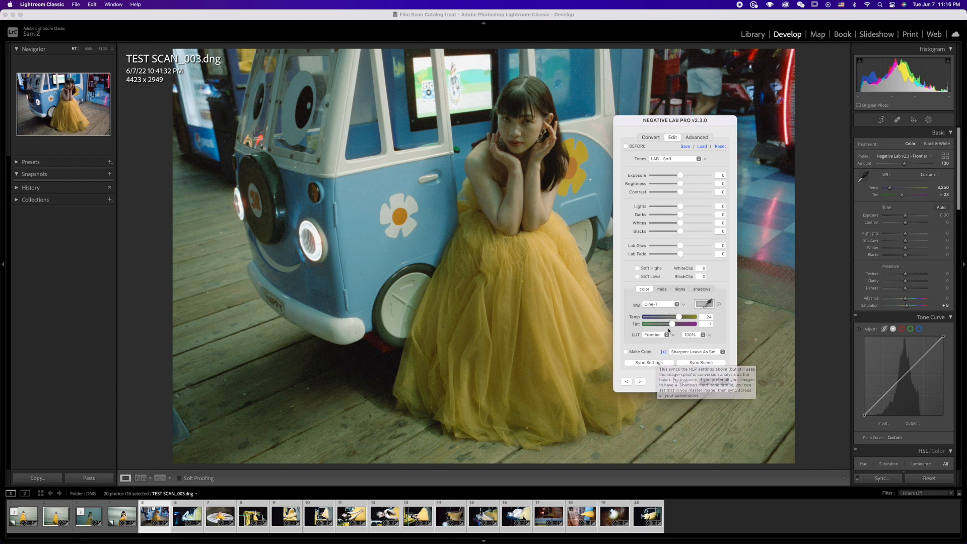
left_click(650, 362)
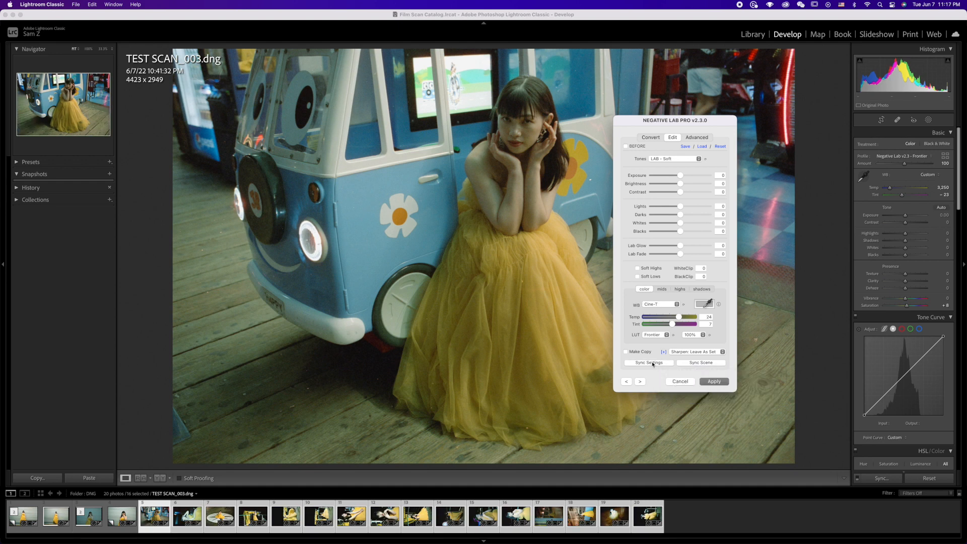
left_click(714, 382)
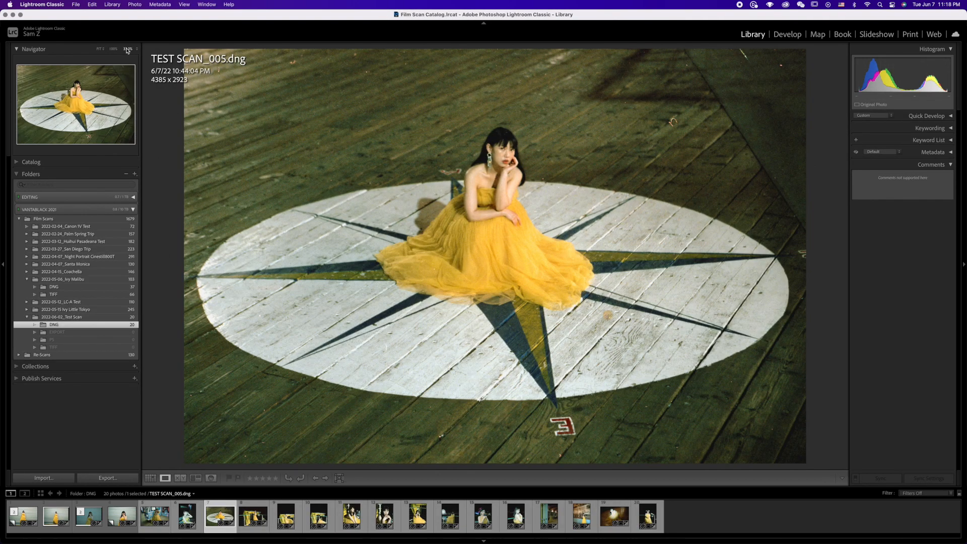
Step: Adjust TEST SCAN_005.dng in Negative Lab Pro with brightness -7 and lights 6, fine-tune its exposure and whites, and apply
left_click(129, 50)
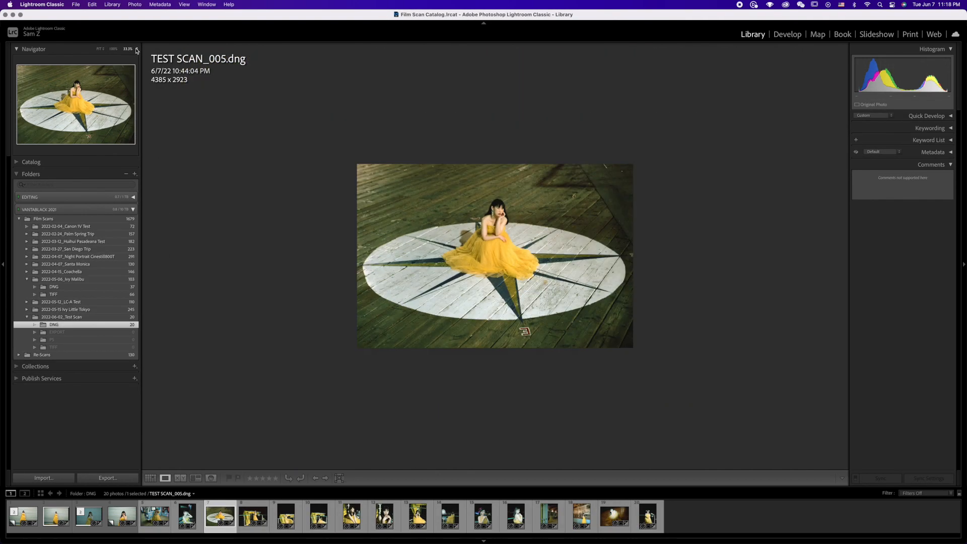
key("ctrl+n")
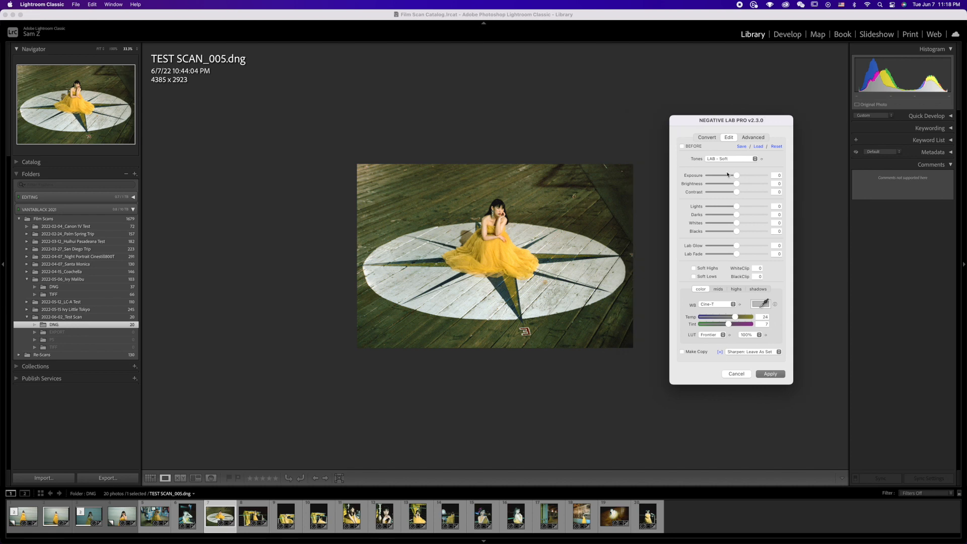
left_click_drag(734, 177, 736, 226)
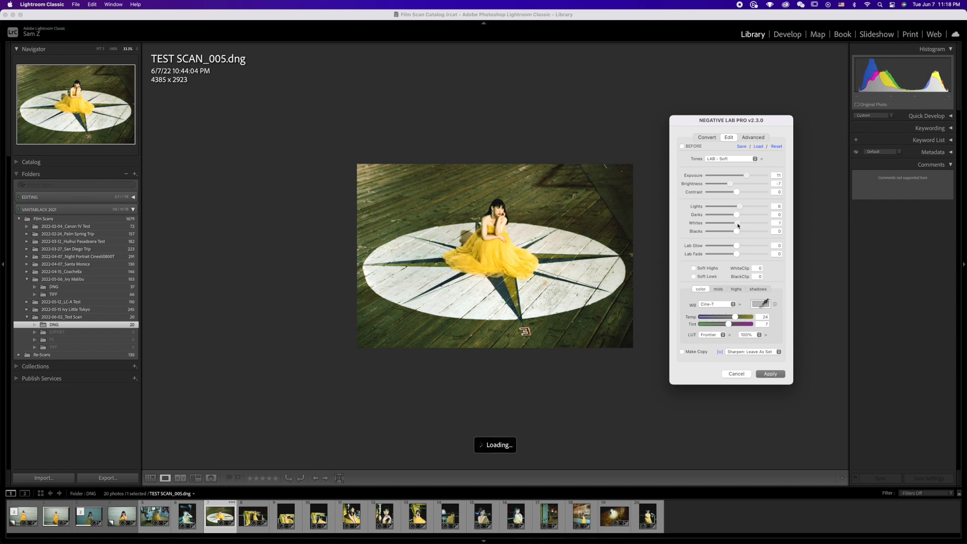
left_click_drag(745, 177, 744, 177)
left_click(770, 374)
Step: Open TEST SCAN_009.dng in Negative Lab Pro for editing
left_click(352, 516)
key("ctrl+n")
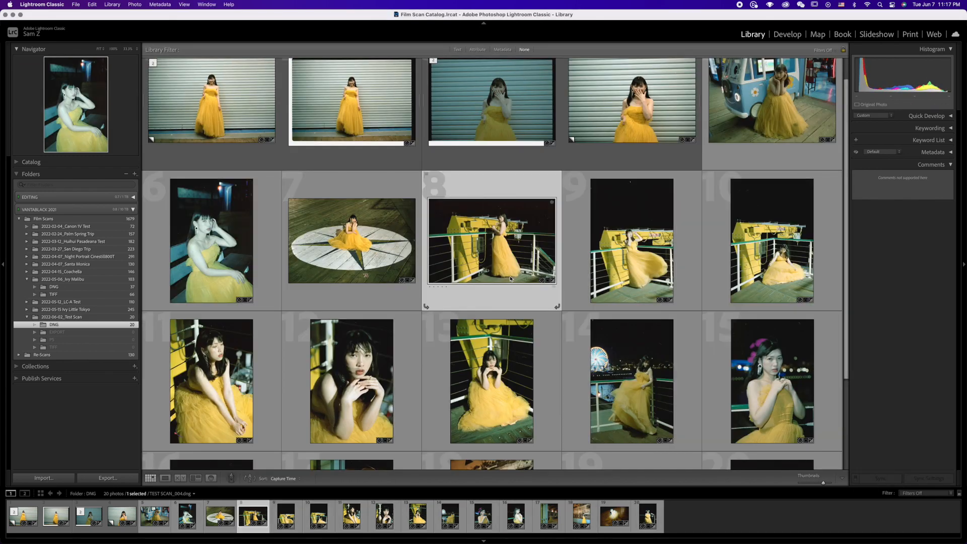
Step: Review the converted scans one by one in the Library loupe view, through to TEST SCAN_018.dng
double_click(608, 272)
key("Right")
key("Right")
key("Right")
key("Right")
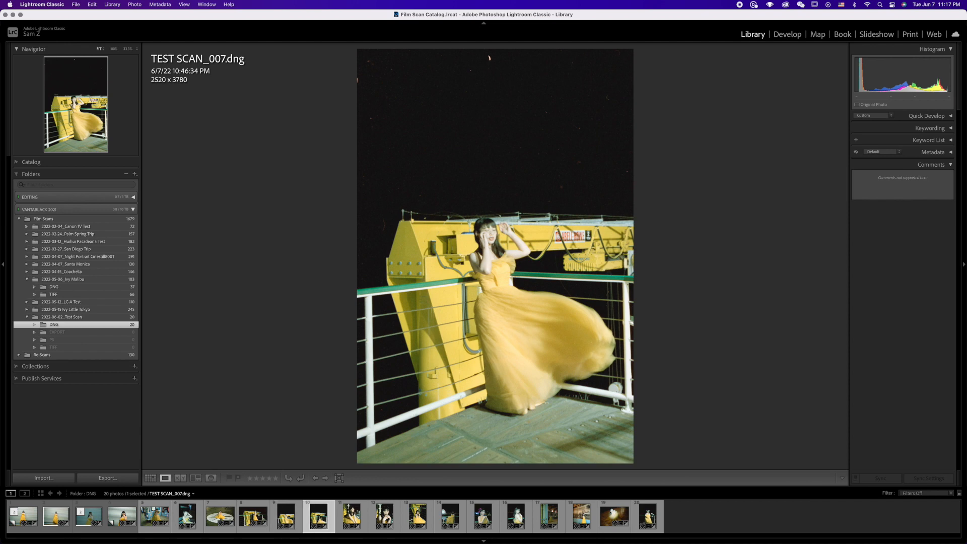
key("Right")
key("Right")
key("Right")
key("Right")
key("Right")
key("Right")
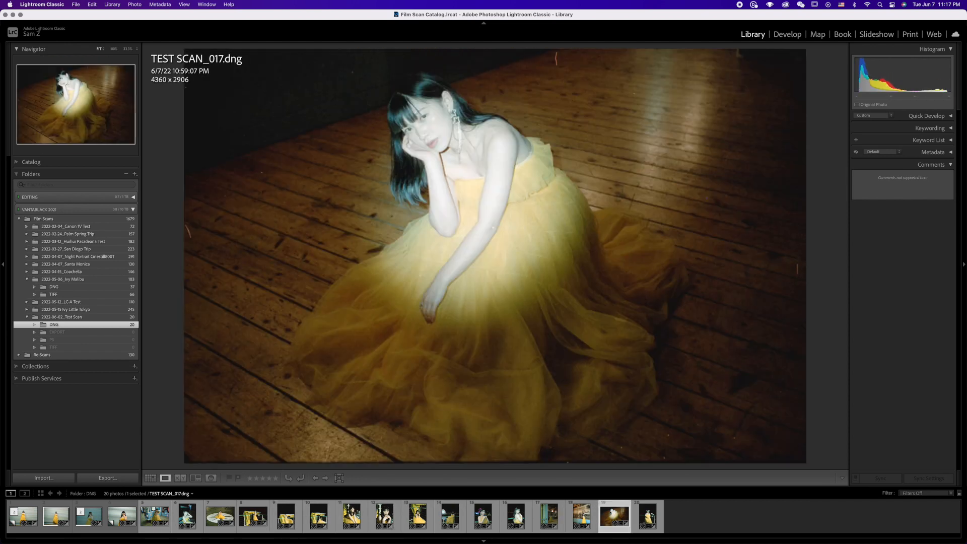
key("Right")
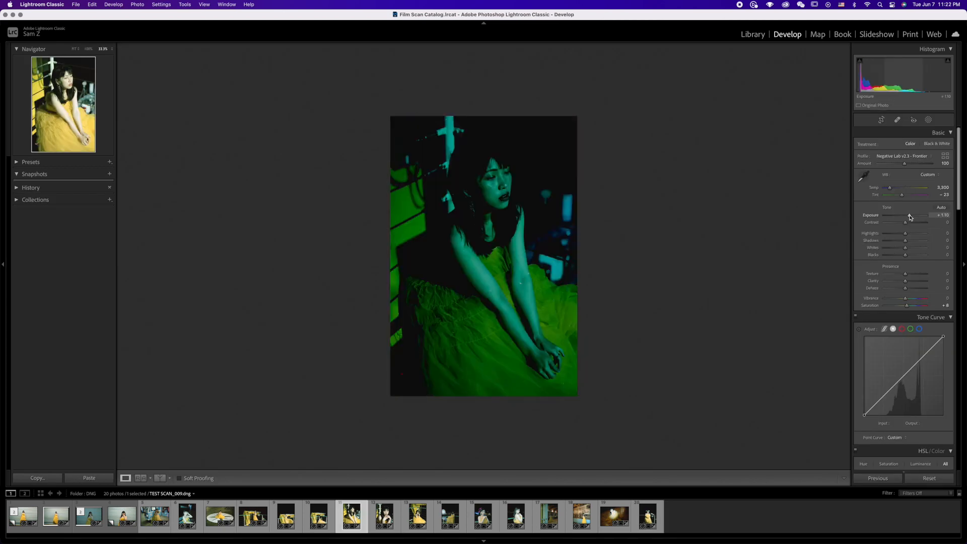
Step: Try Lightroom's exposure and shadows adjustments on the converted TEST SCAN_009.dng and undo them
left_click_drag(903, 217, 905, 219)
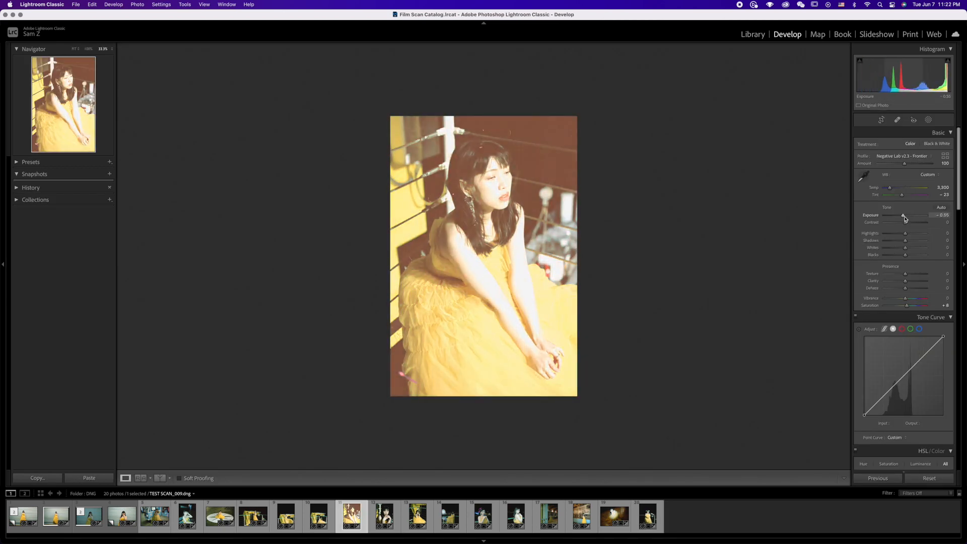
key("cmd+z")
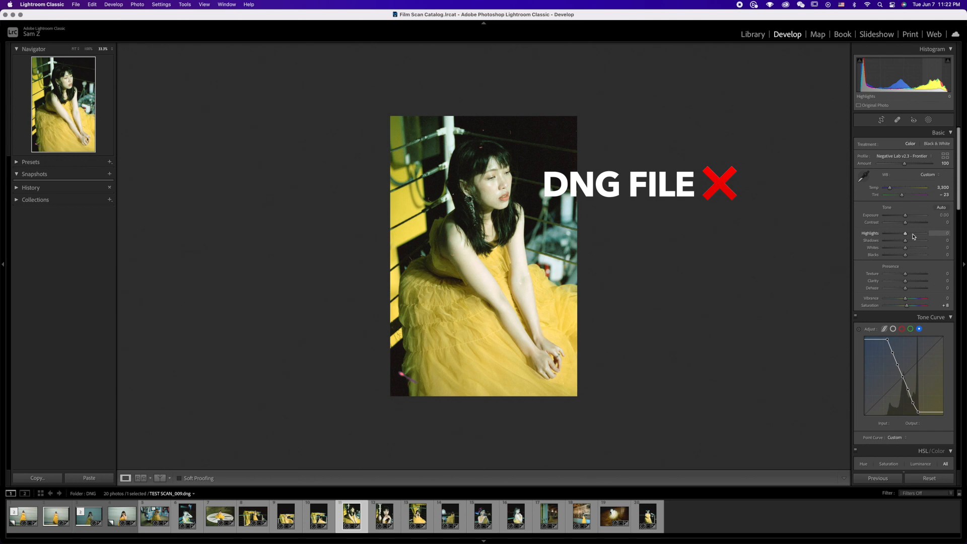
key("cmd+z")
key("cmd+z")
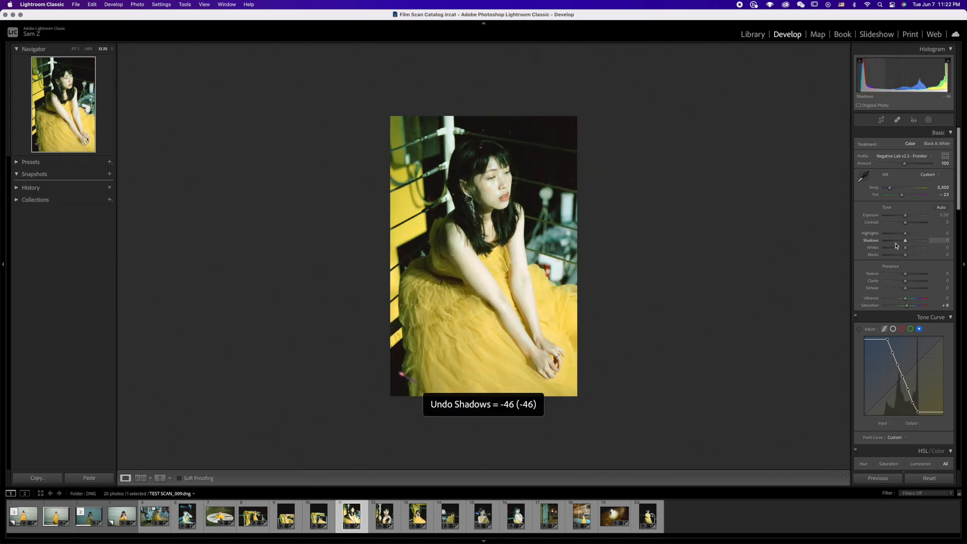
Step: Open the TIFF folder of 2022-06-02_Test Scan in the Library
left_click(750, 35)
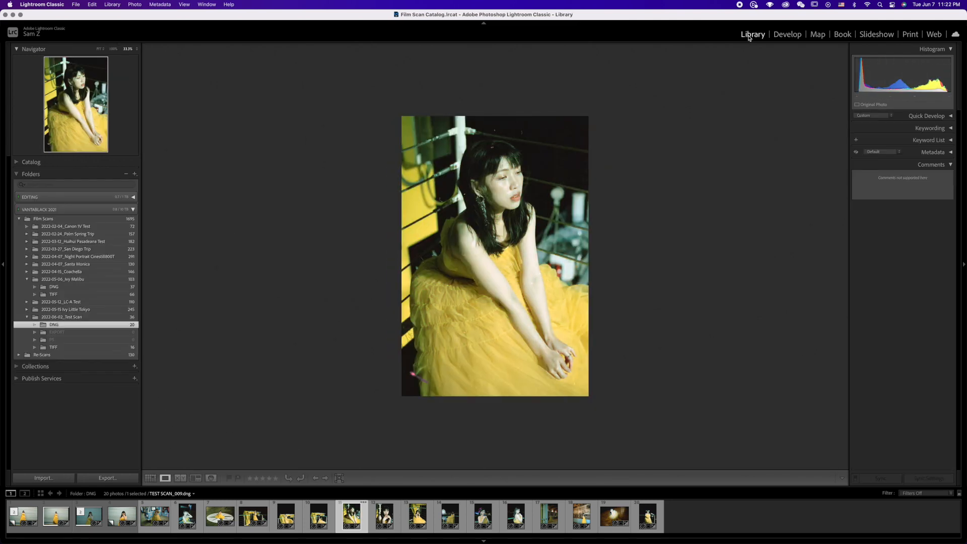
left_click(53, 347)
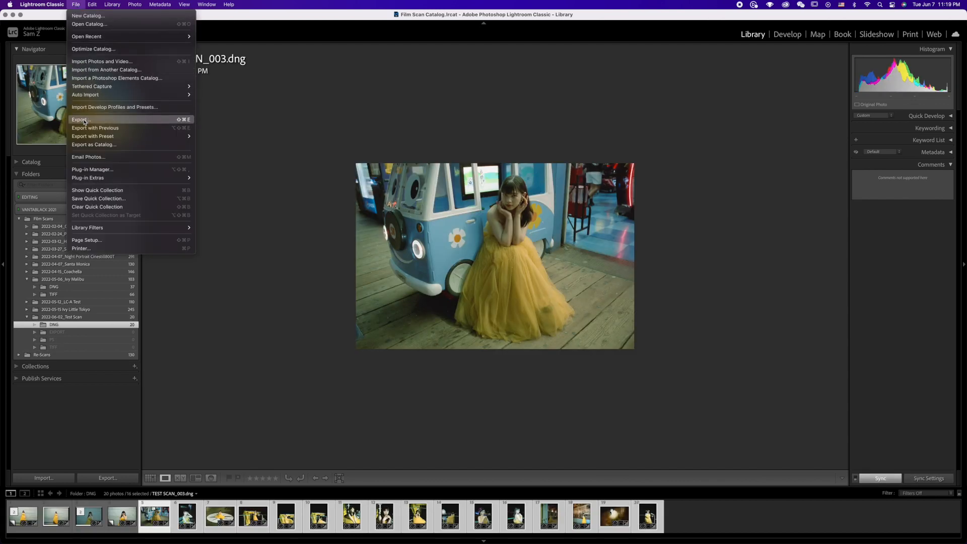
Step: Set up the export of the 16 selected scans as TIFF files into the TIFF folder of 2022-06-02_Test Scan
left_click(79, 120)
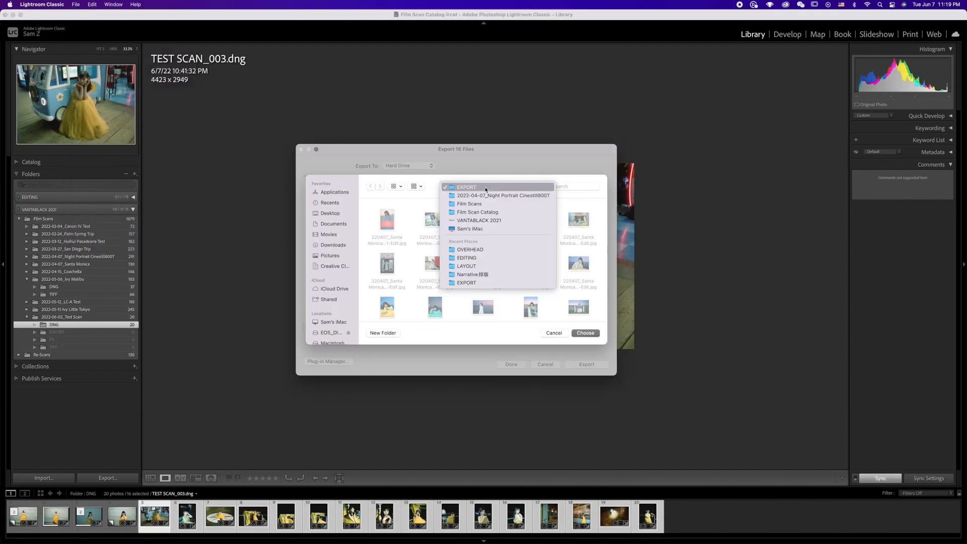
left_click(489, 216)
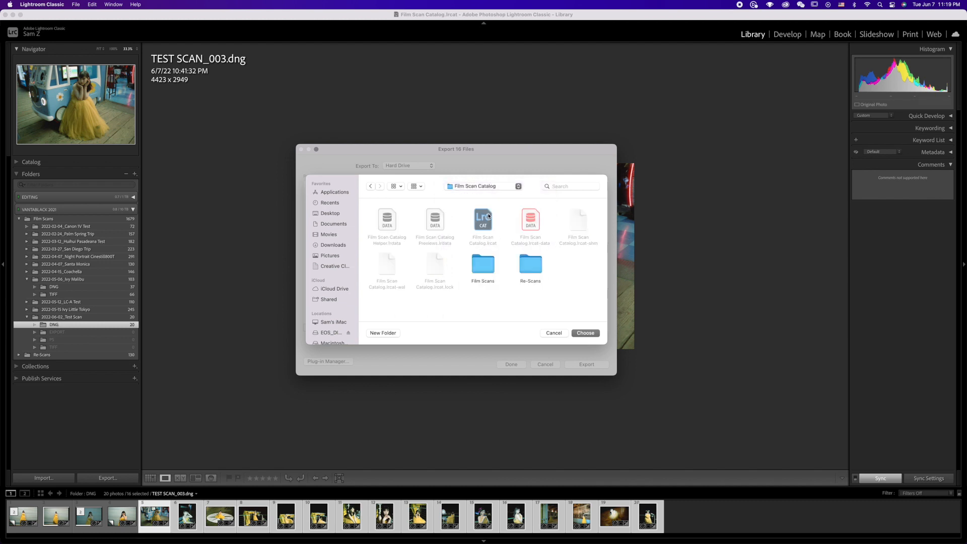
double_click(493, 263)
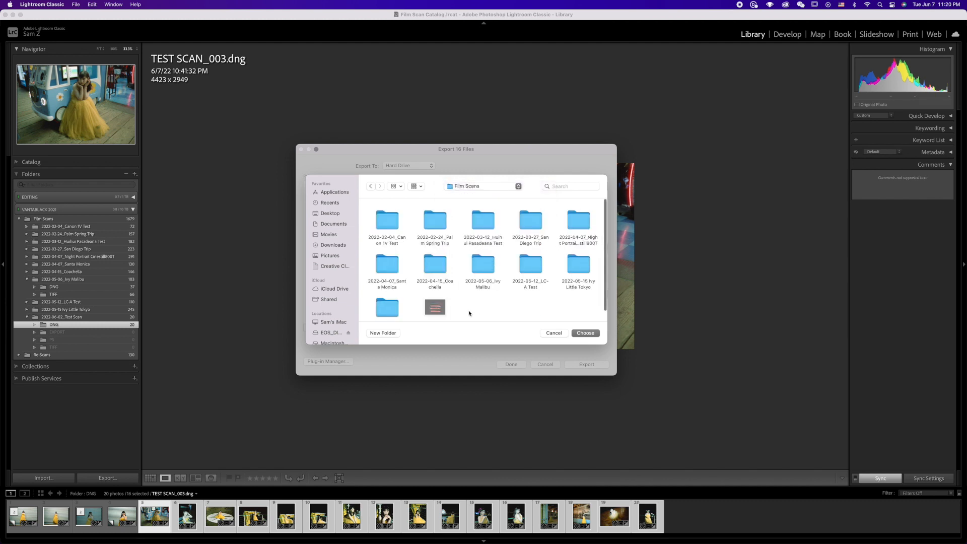
scroll(397, 292, "down", 2)
double_click(392, 288)
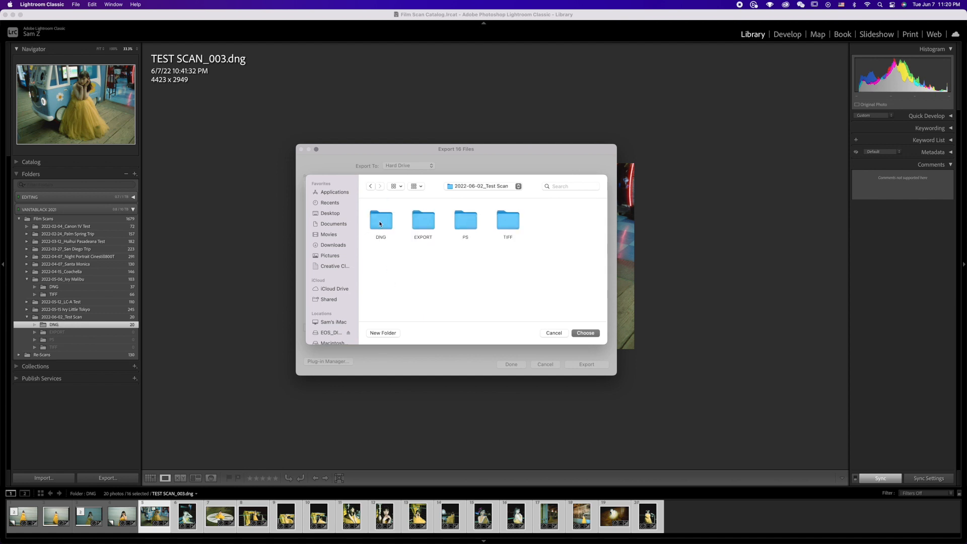
double_click(514, 220)
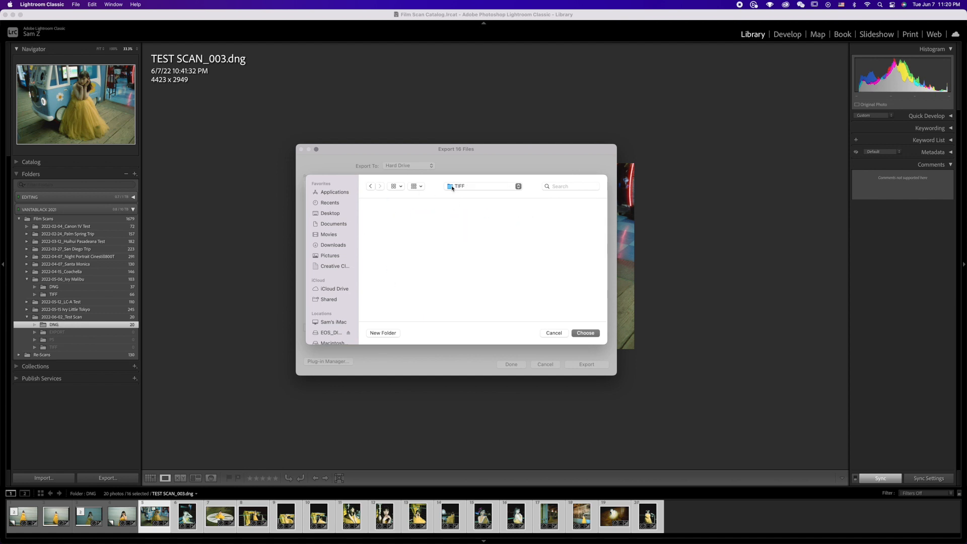
key("Return")
scroll(493, 241, "down", 8)
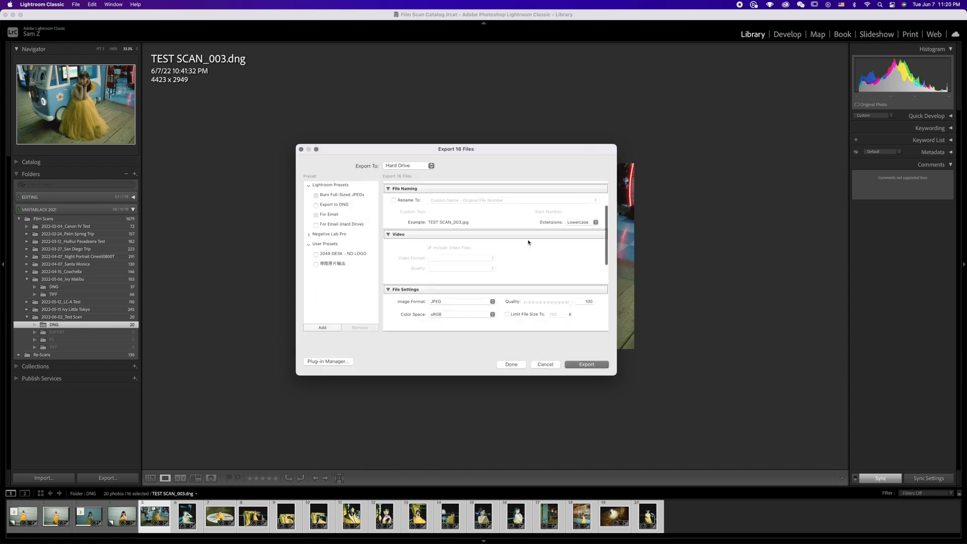
left_click(492, 220)
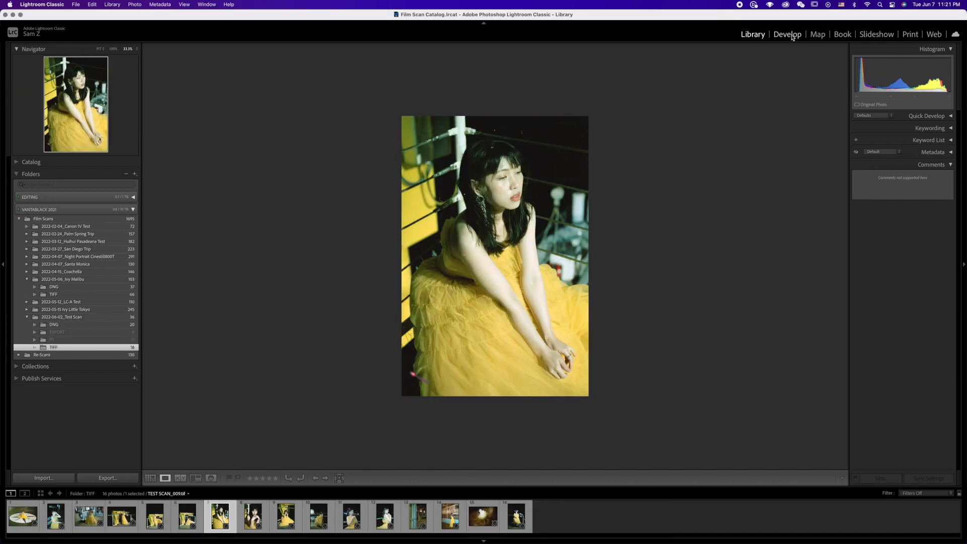
Step: Develop TEST SCAN_009.tif with contrast +18, shadows +20, clarity -2 and vibrance +50, and adjust its red tone curve
key("d")
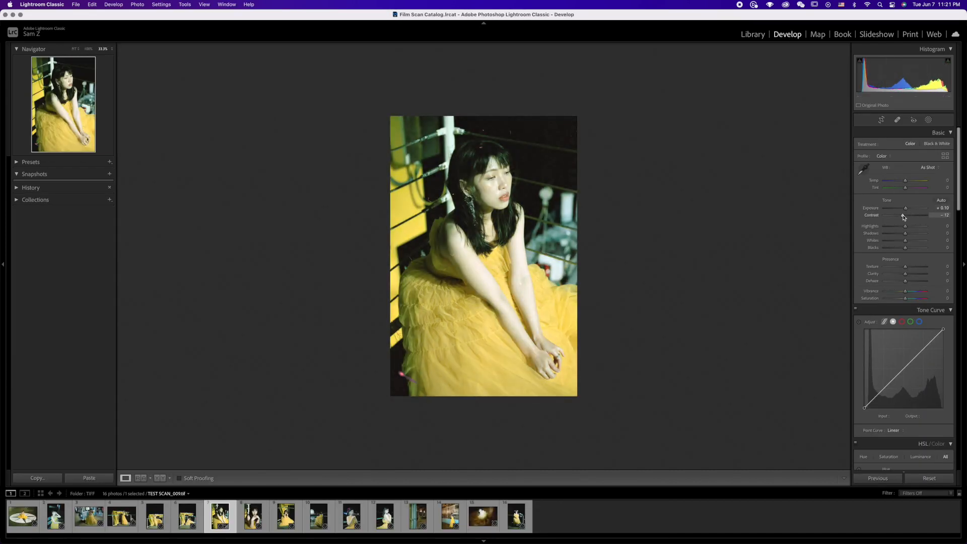
key("super+z")
left_click_drag(906, 281, 904, 274)
left_click_drag(904, 368, 883, 389)
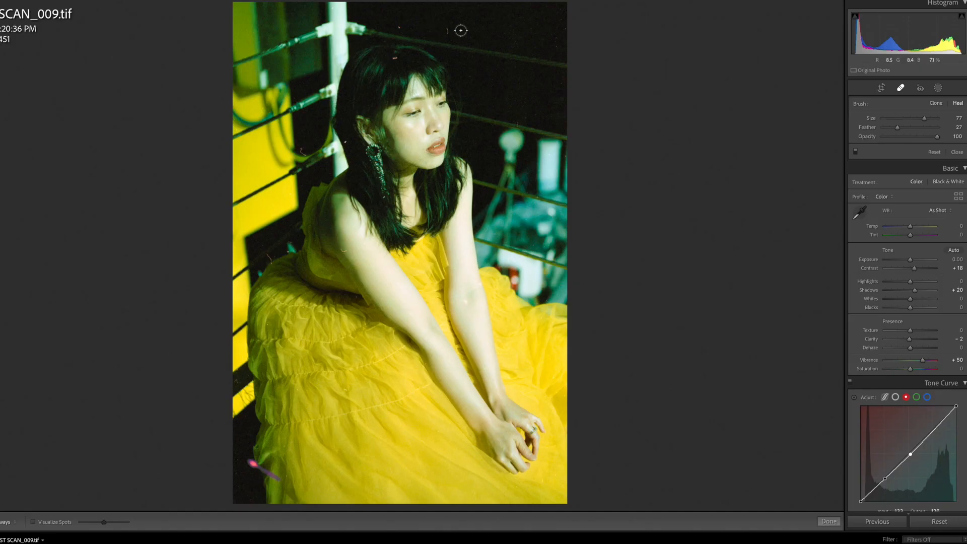
Step: Heal the dust spots in the background, hair and arm of TEST SCAN_009.tif and the pink streak at the dress's lower edge
left_click(447, 30)
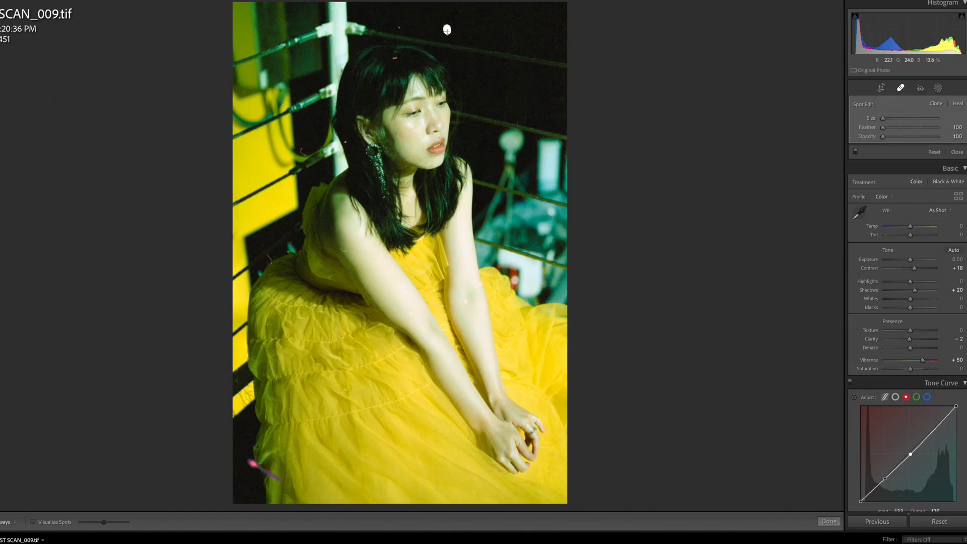
left_click(398, 28)
left_click_drag(395, 57, 394, 59)
left_click(564, 30)
left_click(561, 21)
left_click(345, 142)
left_click(341, 250)
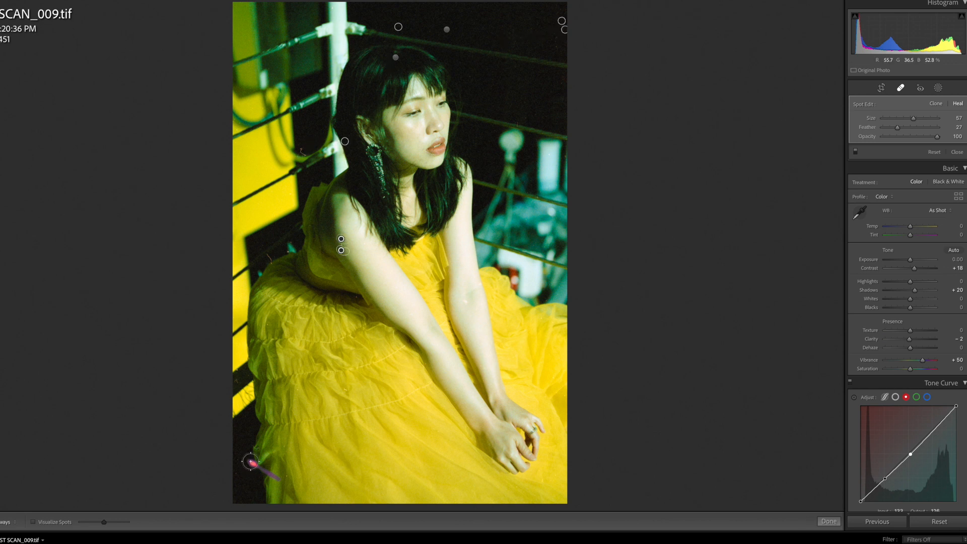
left_click(829, 521)
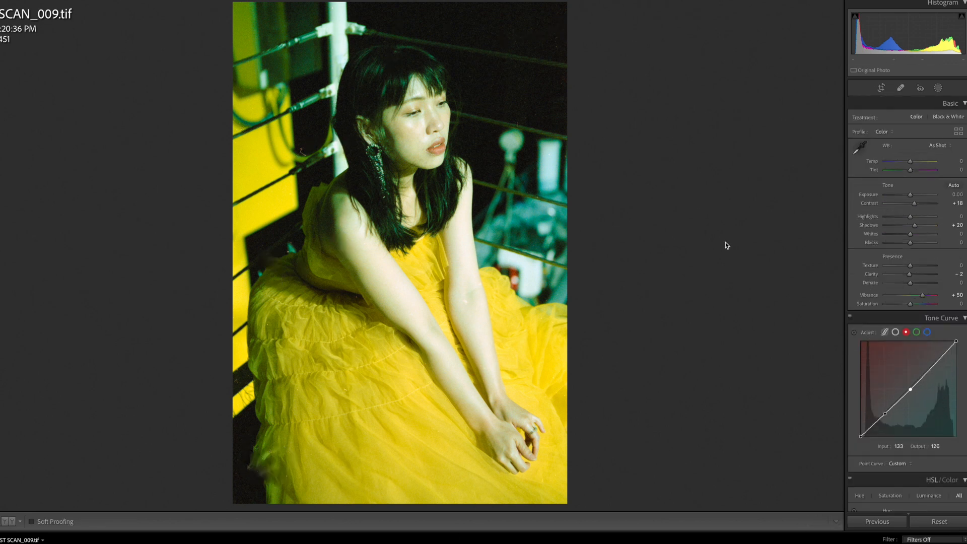
Step: Browse the finished TIFF scans in the 2022-03-27_San Diego Trip folder
scroll(906, 252, "down", 5)
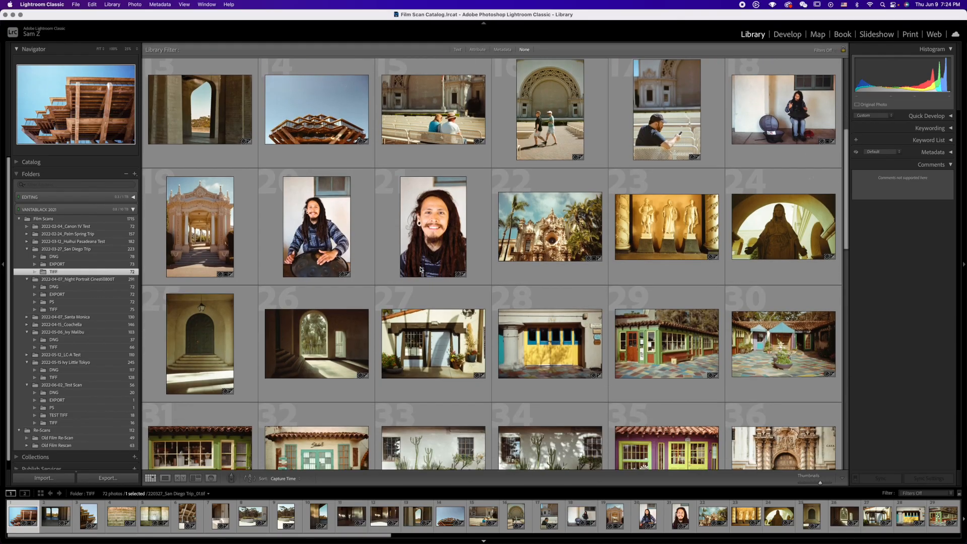
scroll(420, 270, "down", 10)
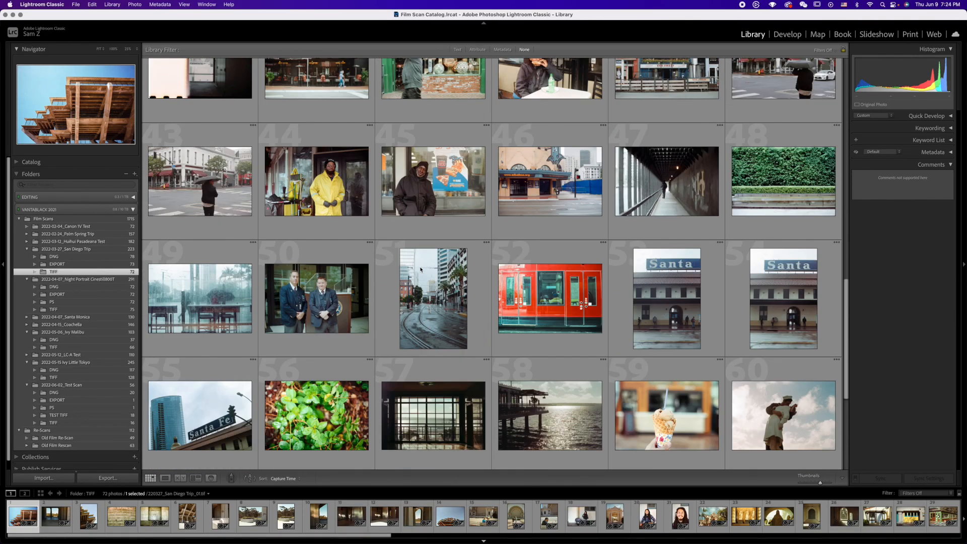
Step: Browse the remaining TIFF scans of the San Diego Trip and the photos in its EXPORT folder
scroll(421, 269, "down", 5)
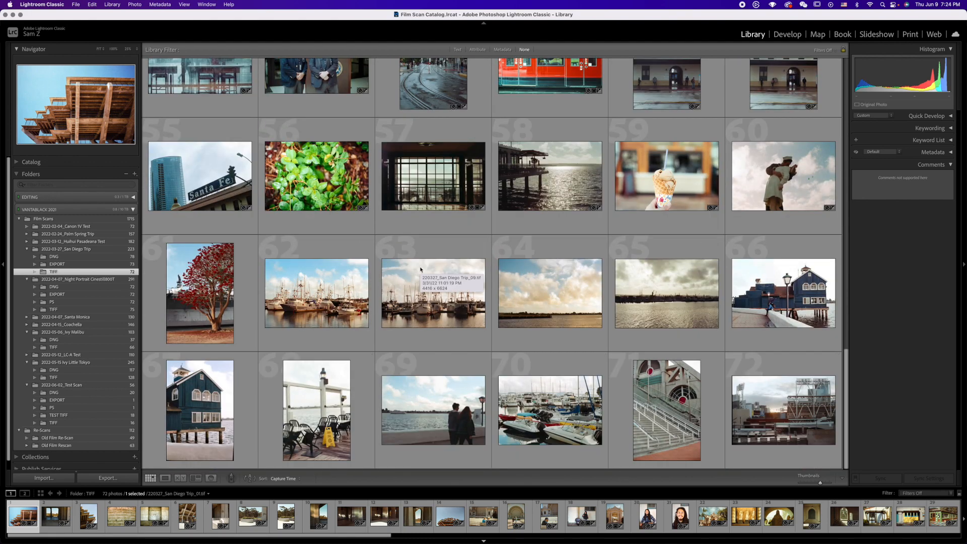
left_click(57, 264)
scroll(533, 287, "down", 8)
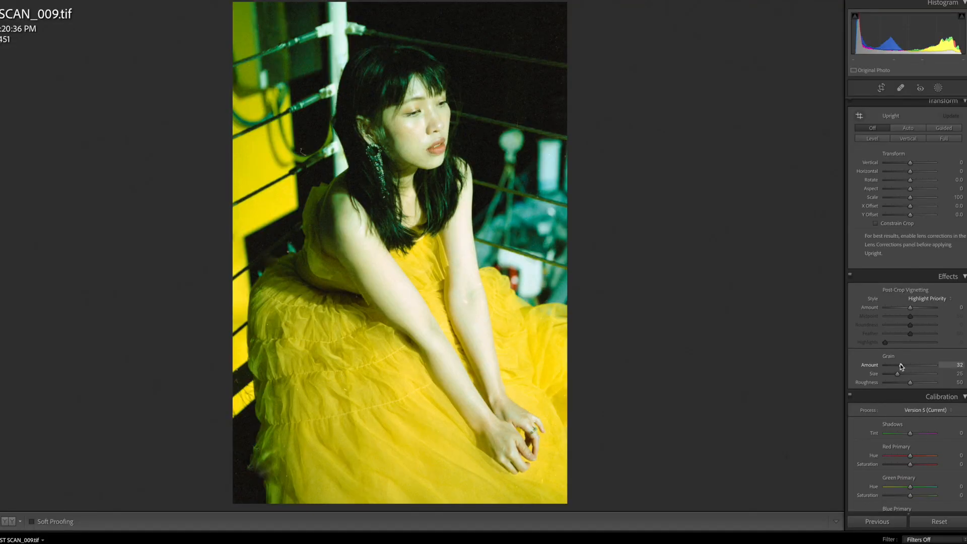
Step: Adjust the grain amount of TEST SCAN_009.tif
left_click_drag(897, 364, 896, 363)
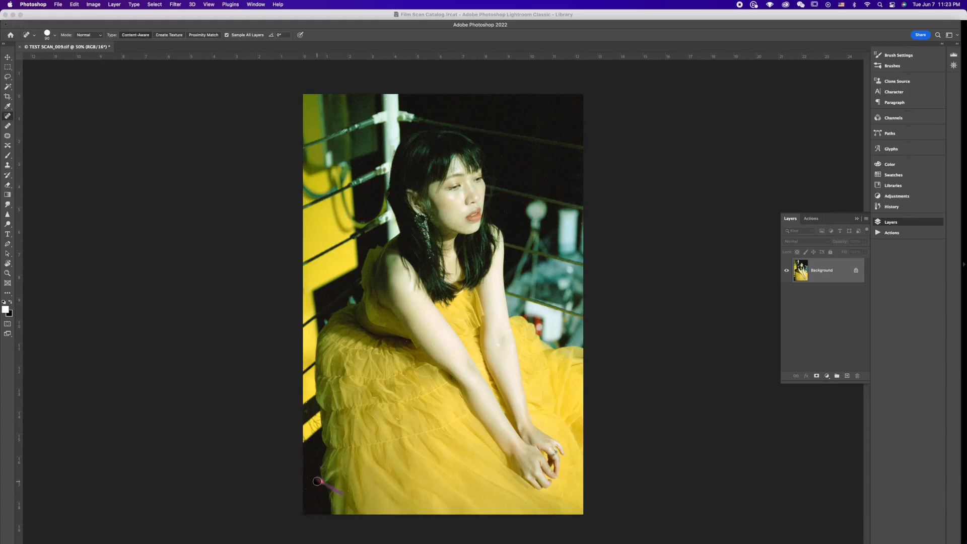
Step: In Photoshop, duplicate the background layer and run the Advance FS_PM frequency separation action with a Gaussian blur radius of 3 pixels
key("super+j")
left_click(810, 219)
left_click(824, 376)
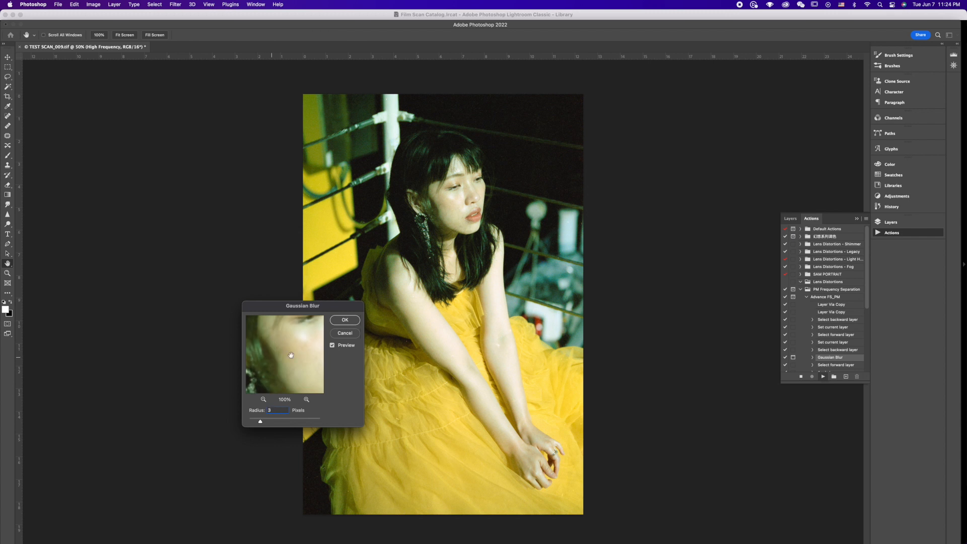
left_click(344, 319)
Step: Add a Curves adjustment layer above the frequency separation group, lower the shadows of its RGB curve and switch to the blue channel
left_click(790, 219)
left_click(826, 375)
left_click(842, 427)
left_click_drag(171, 393, 155, 410)
left_click(160, 357)
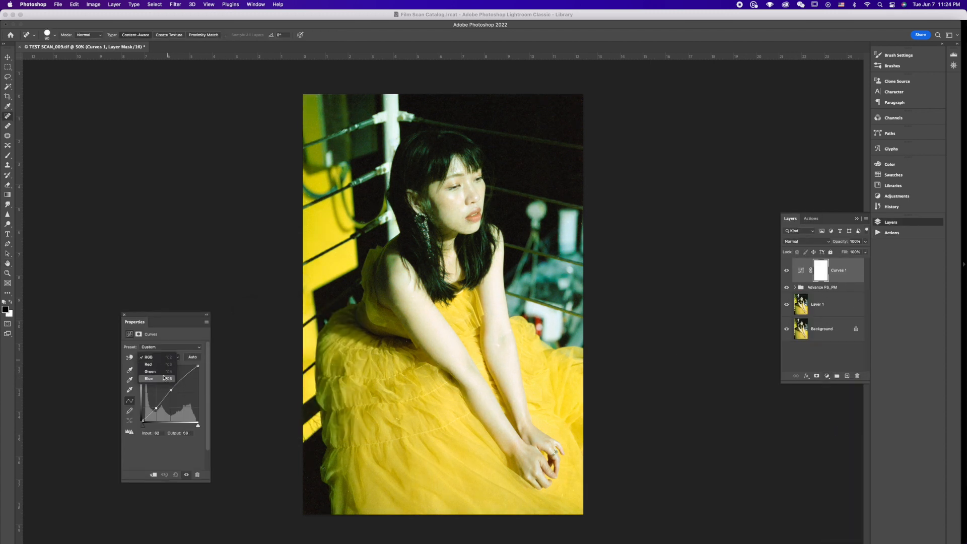
left_click(158, 378)
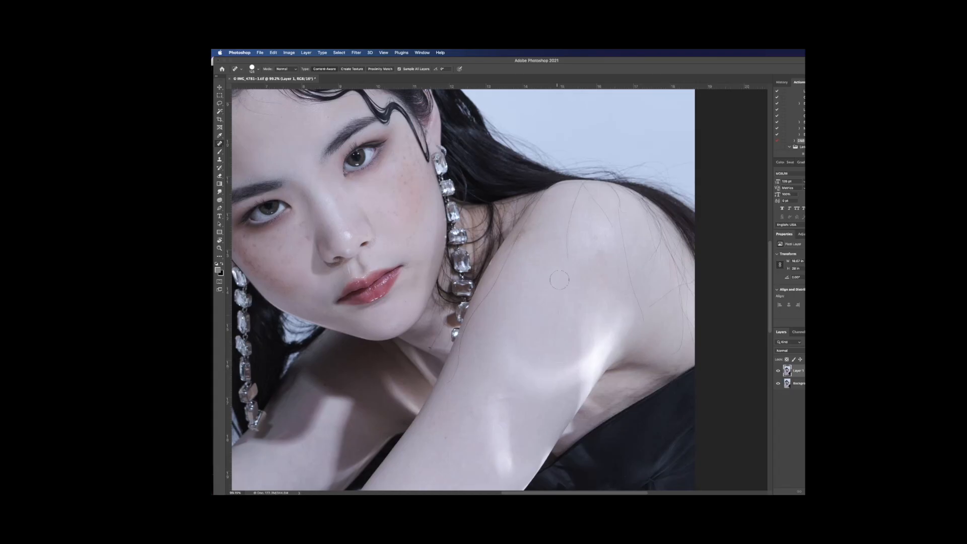
Step: Heal dust spots with the Spot Healing Brush in the restaurant portrait and in the dark background of TEST SCAN_009.tif
left_click_drag(637, 275, 639, 319)
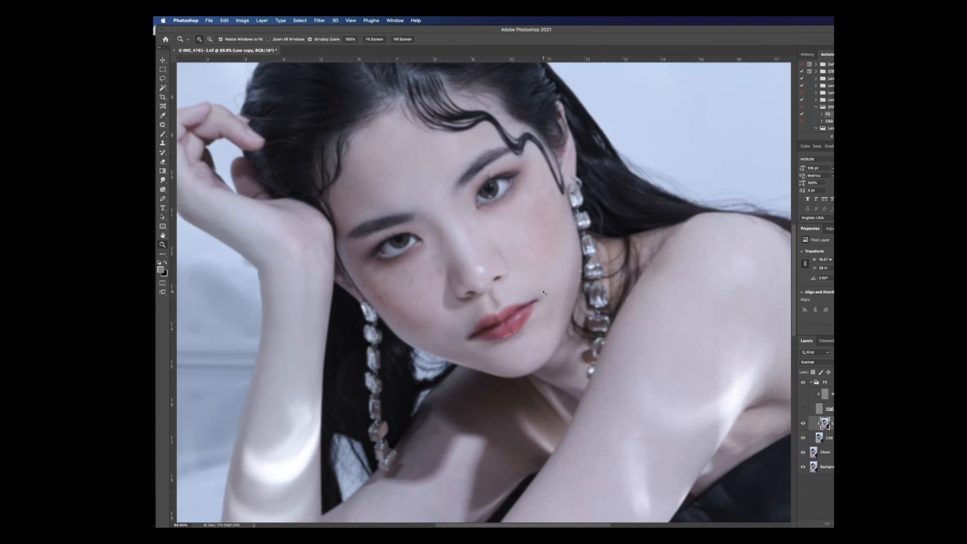
key("ctrl+minus")
key("ctrl+minus")
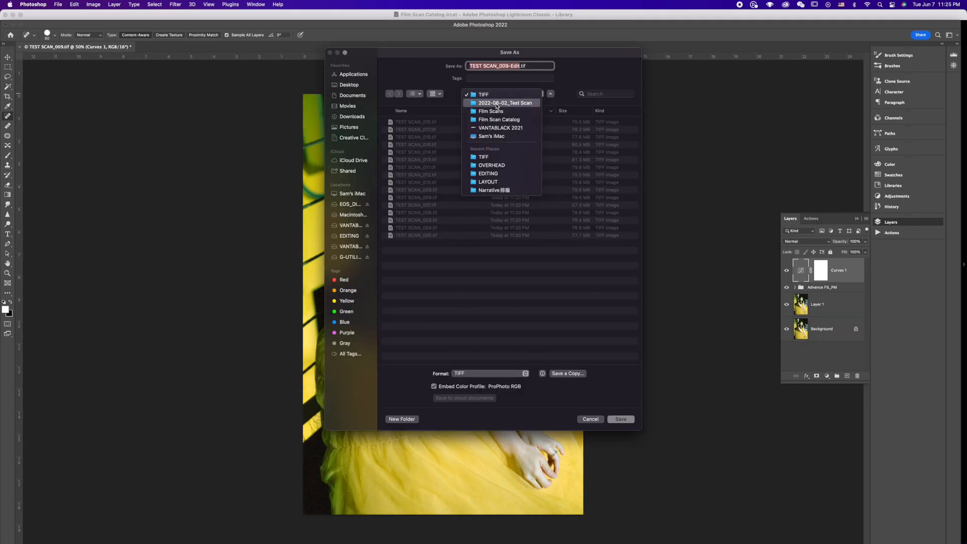
left_click(496, 107)
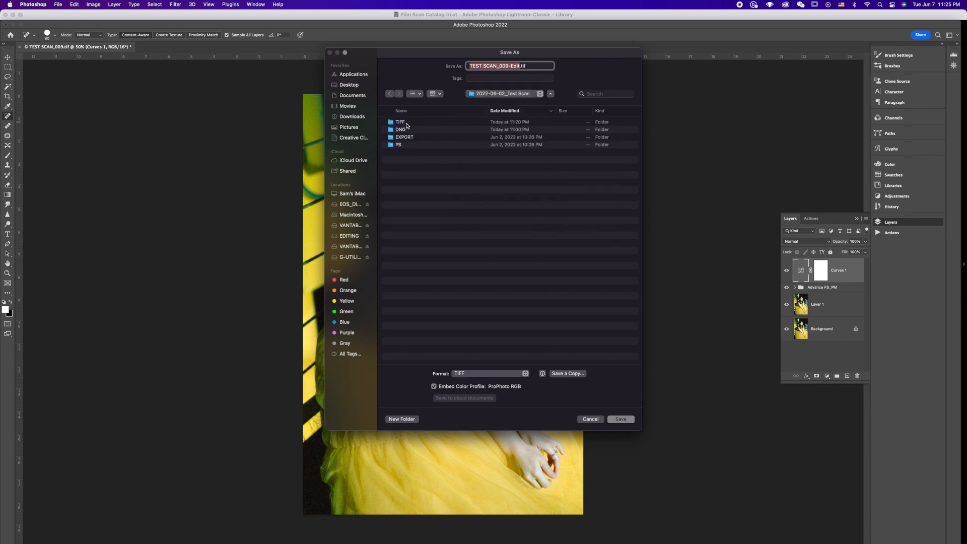
Step: Save the layered photo as TEST SCAN_009-Edit.tif in the PS folder of 2022-06-02_Test Scan
double_click(399, 145)
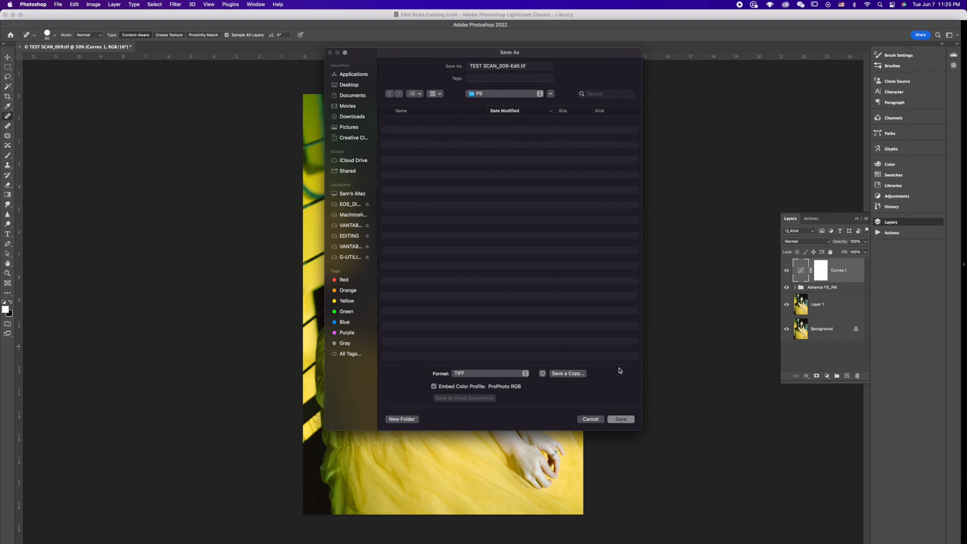
left_click(621, 419)
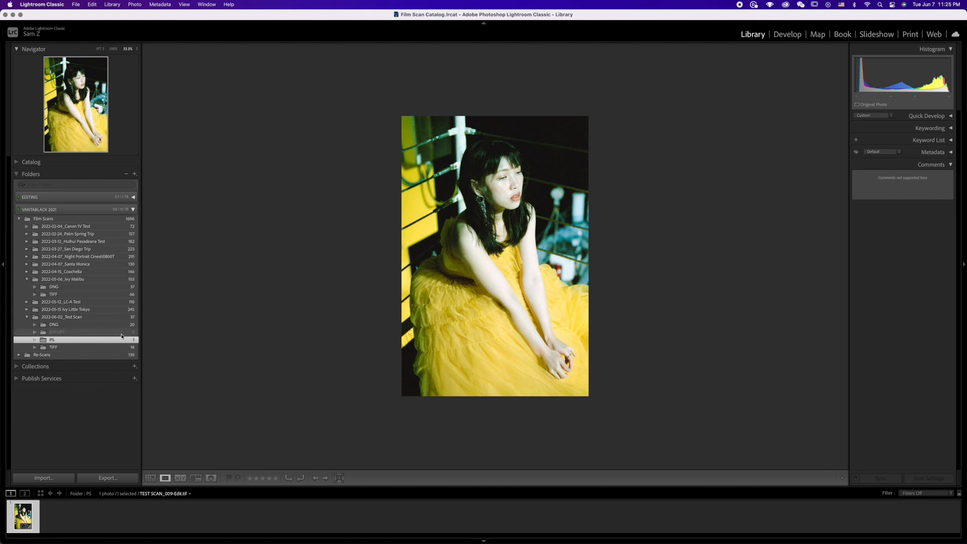
Step: In Lightroom Classic, start exporting TEST SCAN_009-Edit.tif and set the destination to the EXPORT folder of 2022-06-02_Test Scan
left_click(76, 5)
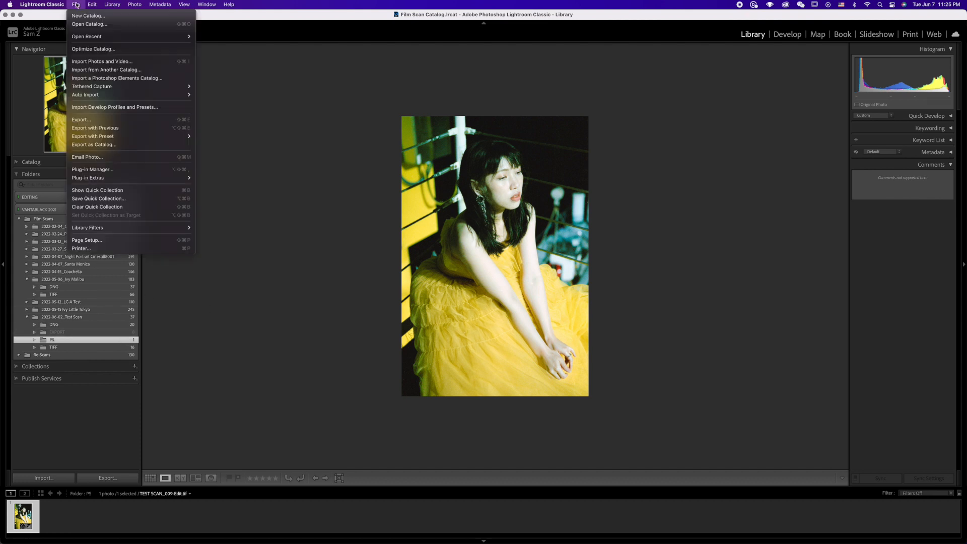
left_click(82, 120)
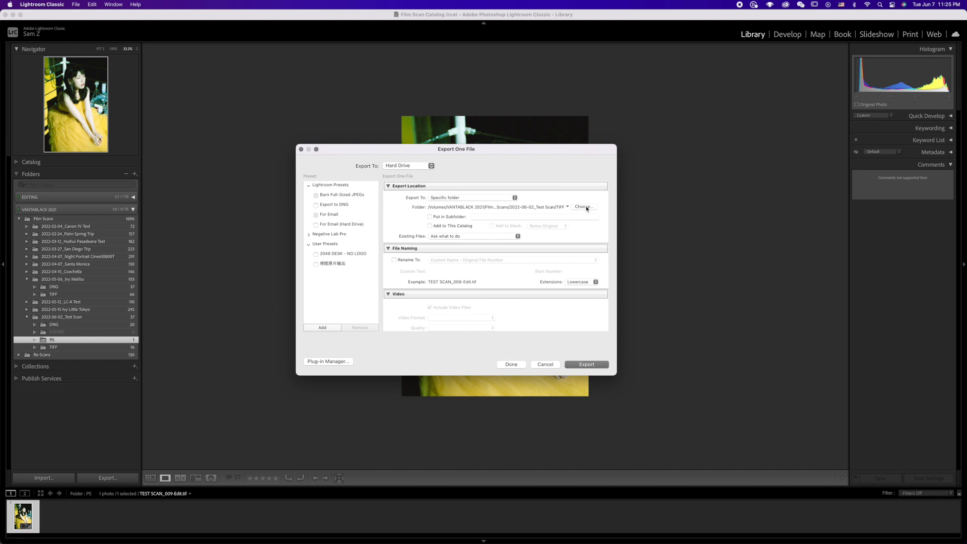
left_click(584, 207)
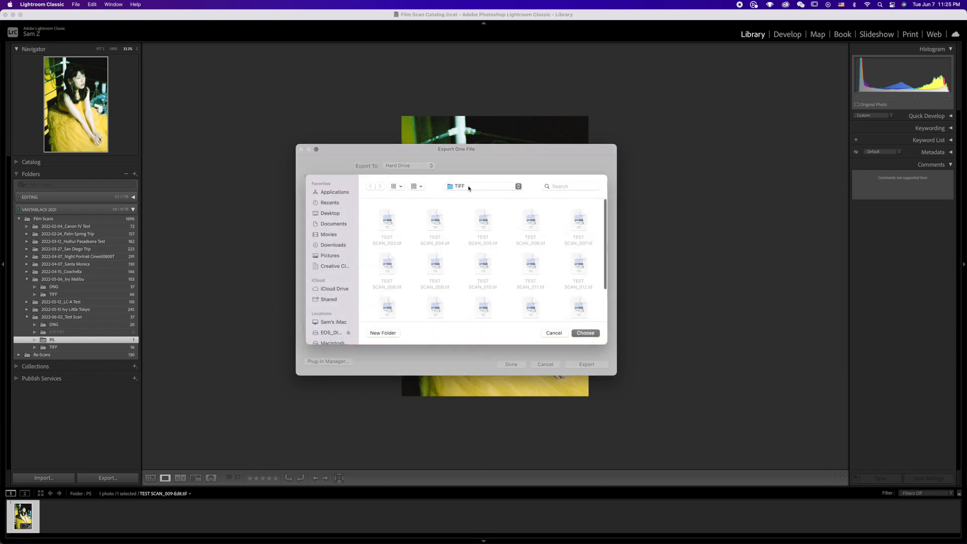
left_click(468, 188)
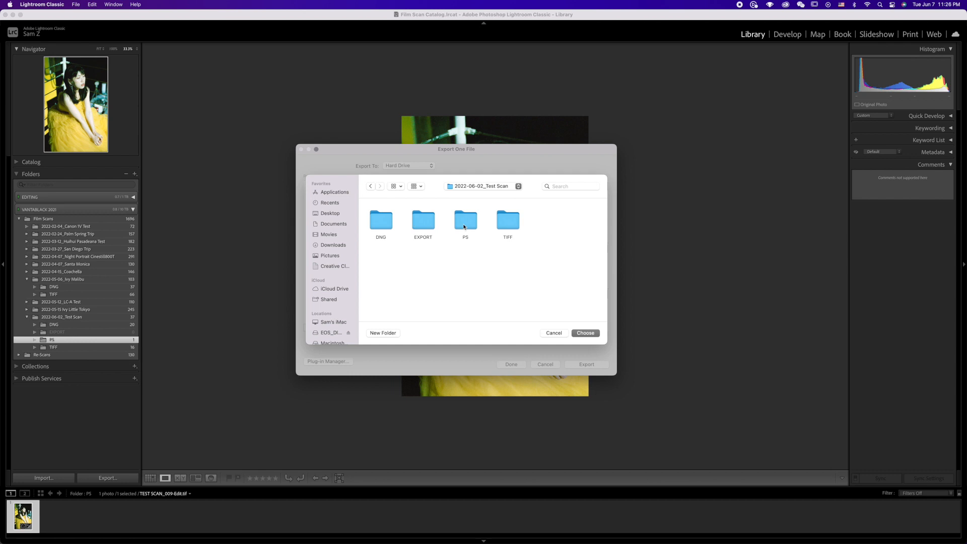
double_click(415, 221)
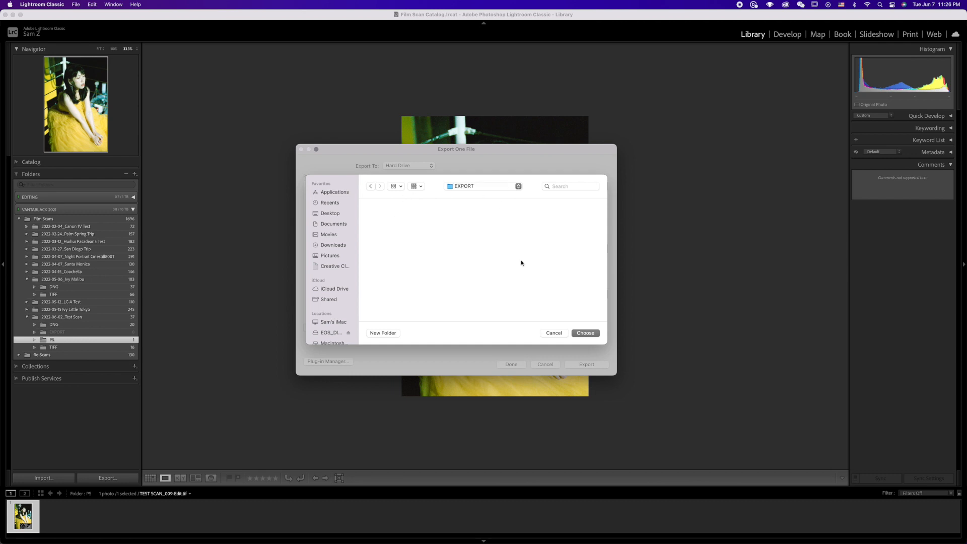
left_click(585, 332)
Step: Configure the export as a JPEG in sRGB, resized to a 2,048-pixel long edge
scroll(447, 222, "down", 5)
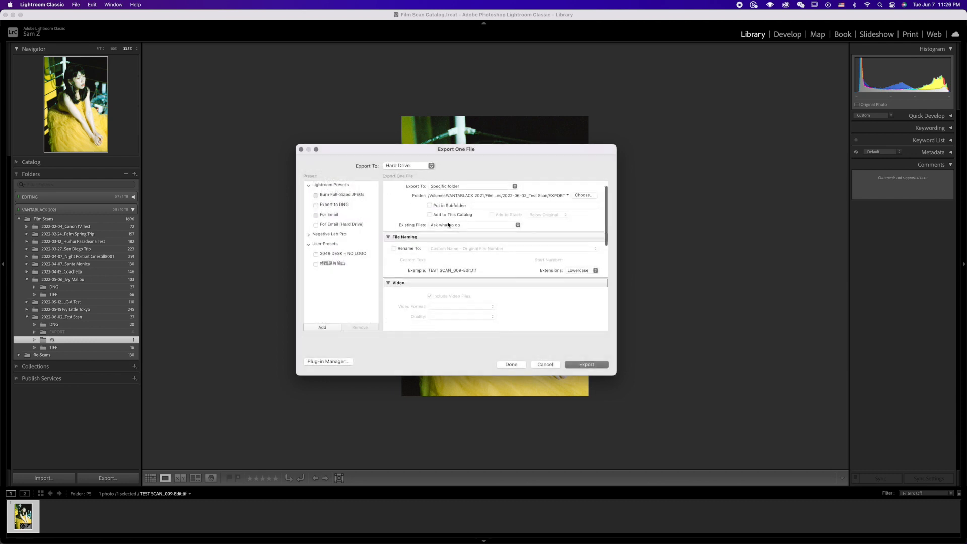
scroll(448, 225, "down", 2)
left_click(449, 217)
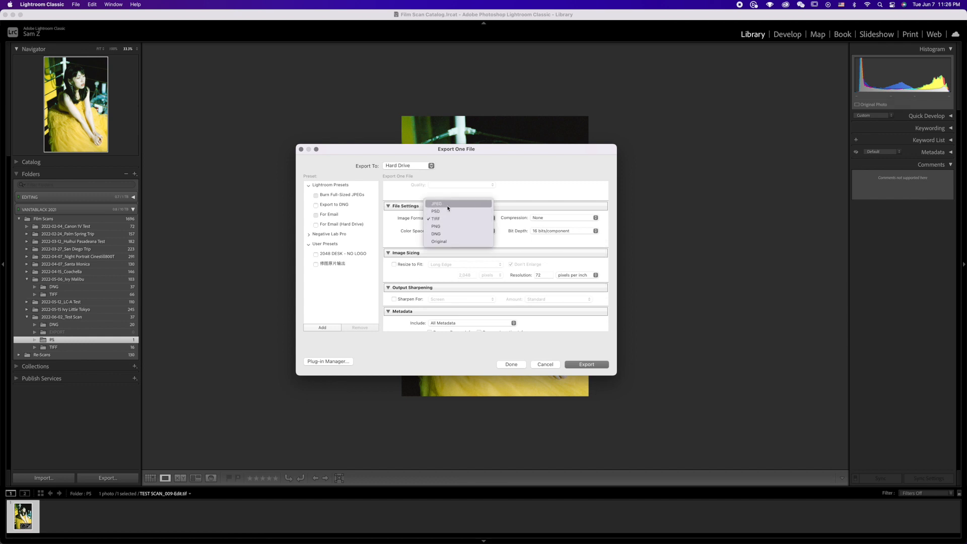
left_click(447, 204)
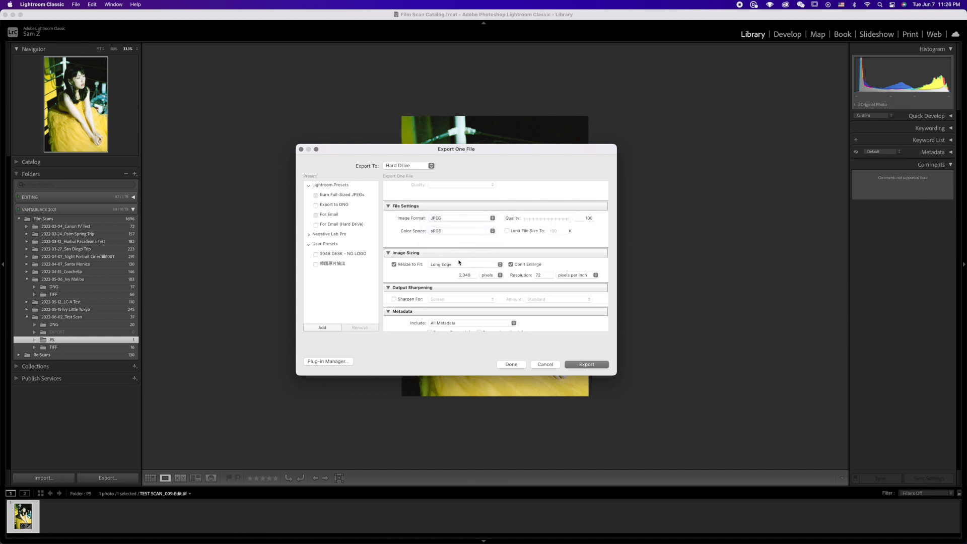
scroll(466, 288, "down", 4)
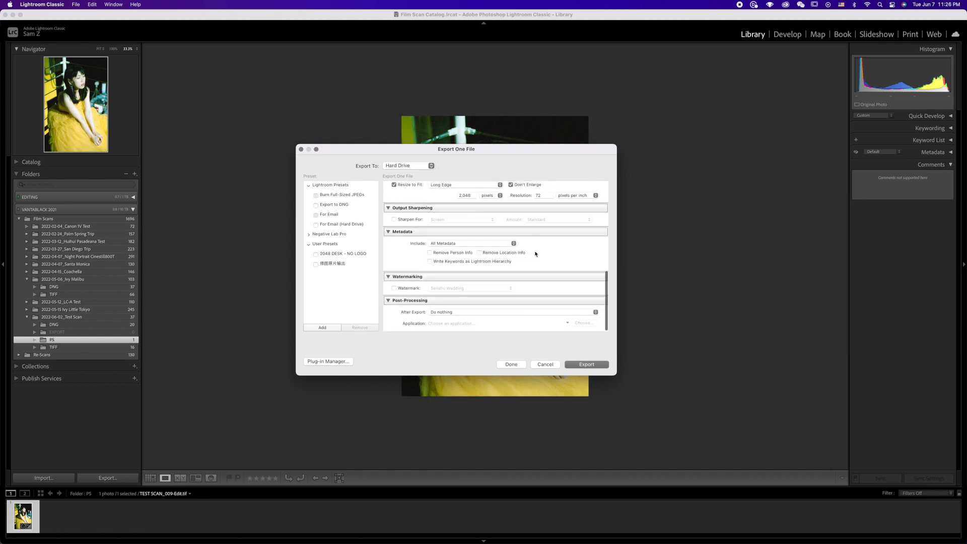
scroll(535, 253, "up", 2)
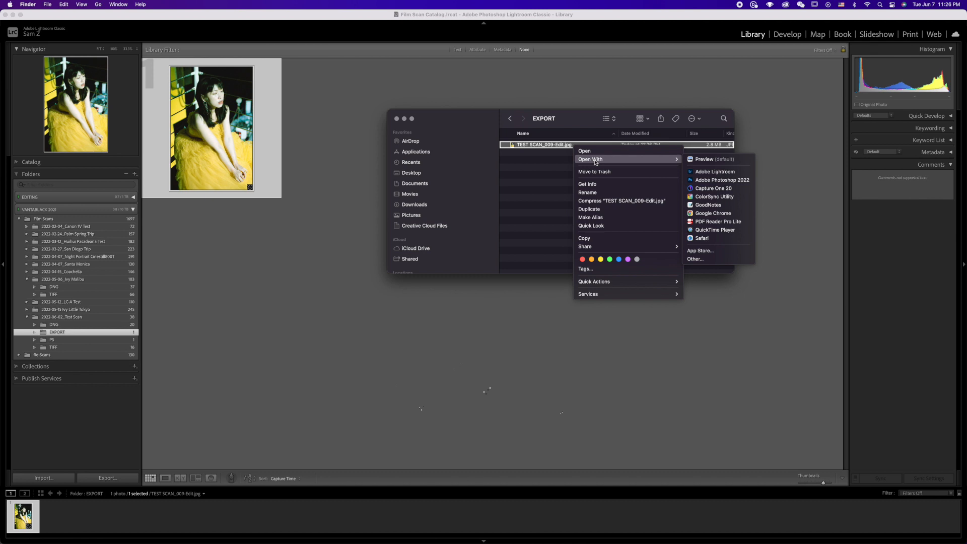
mouse_move(594, 246)
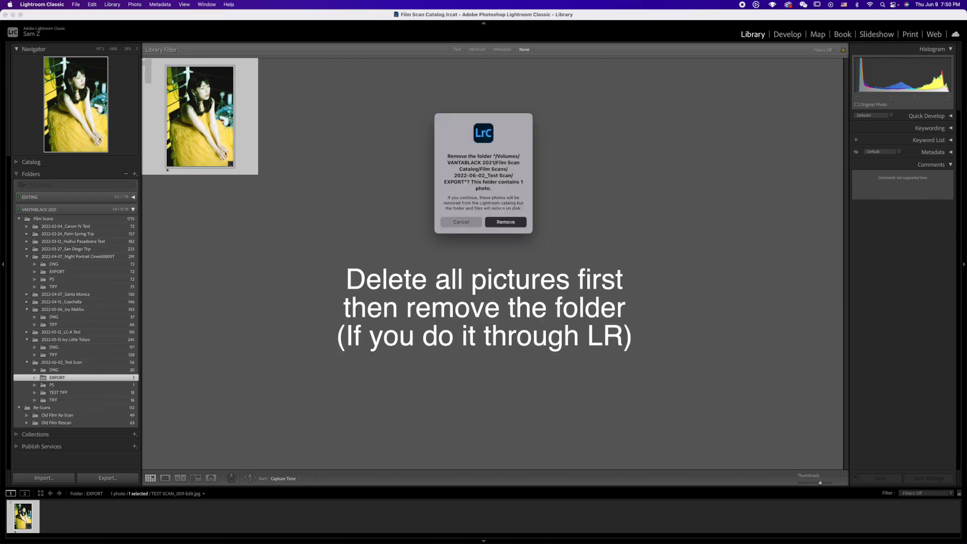
Step: Remove the EXPORT folder of 2022-06-02_Test Scan from the catalog
left_click(505, 222)
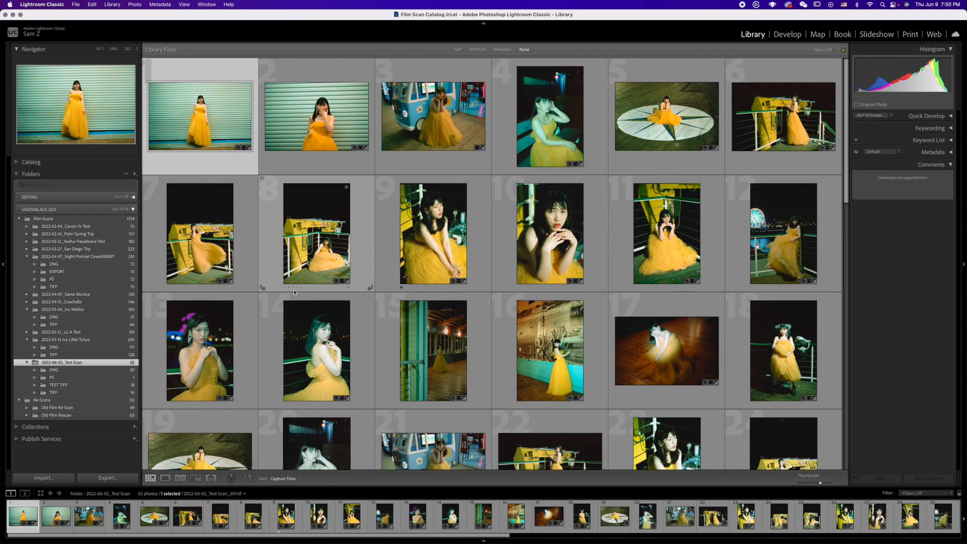
Step: Examine the PS folders of 2022-06-02_Test Scan and the 2022-04-07 night portraits, viewing the yellow-dress photos one by one at full size
left_click(62, 378)
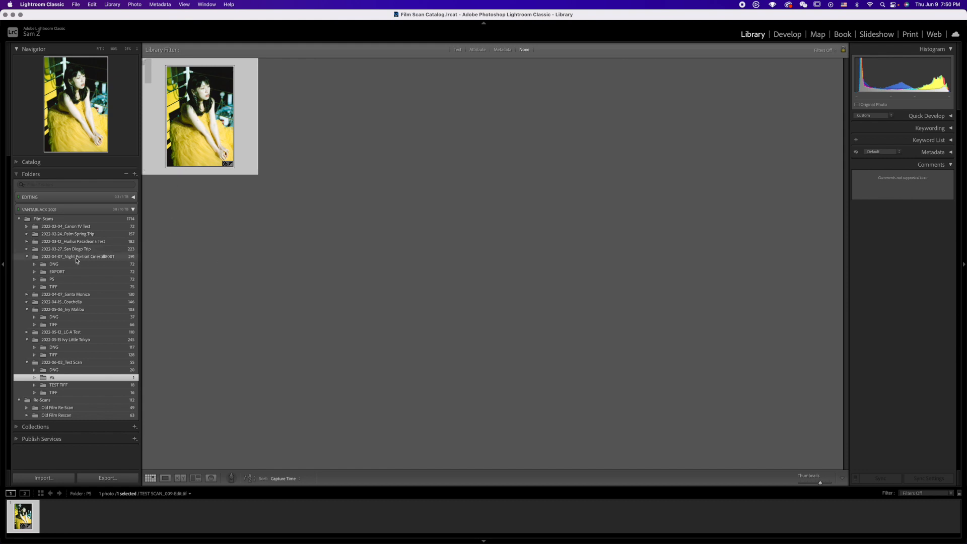
left_click(53, 279)
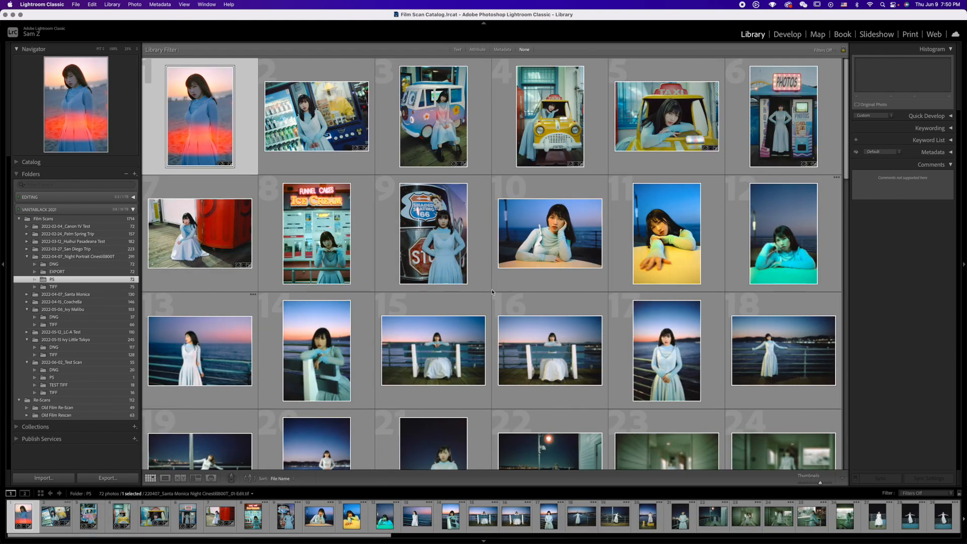
scroll(515, 289, "down", 5)
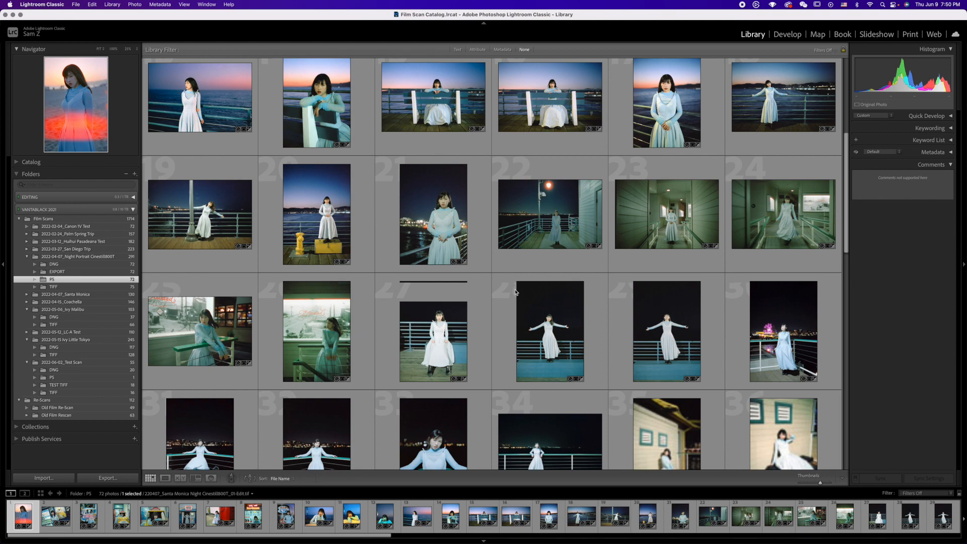
scroll(515, 291, "down", 8)
scroll(515, 291, "down", 6)
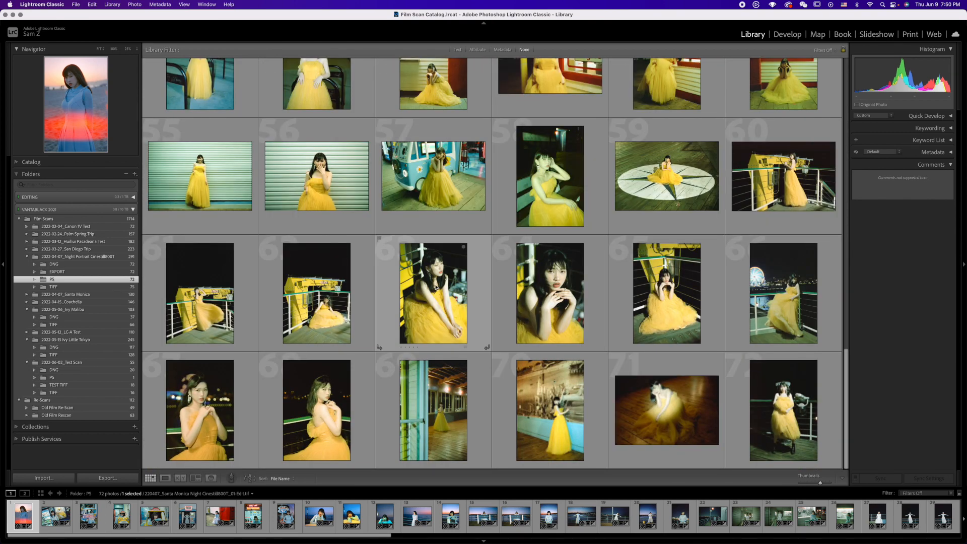
double_click(436, 287)
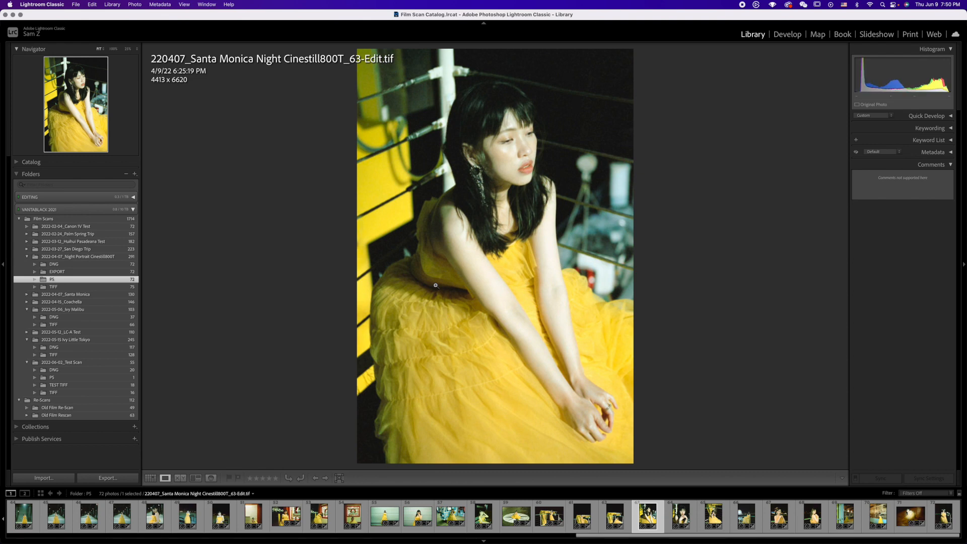
key("Right")
key("Right")
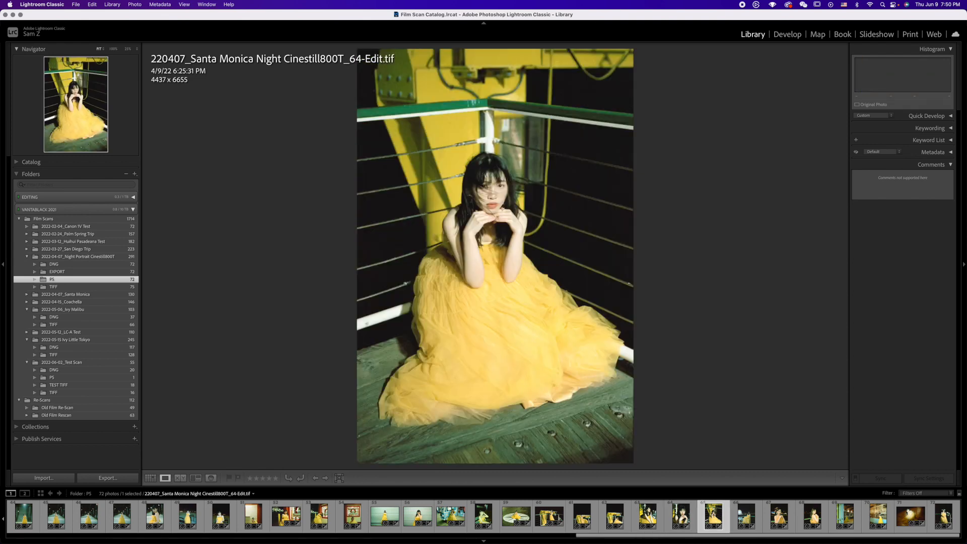
key("Right")
key("Left")
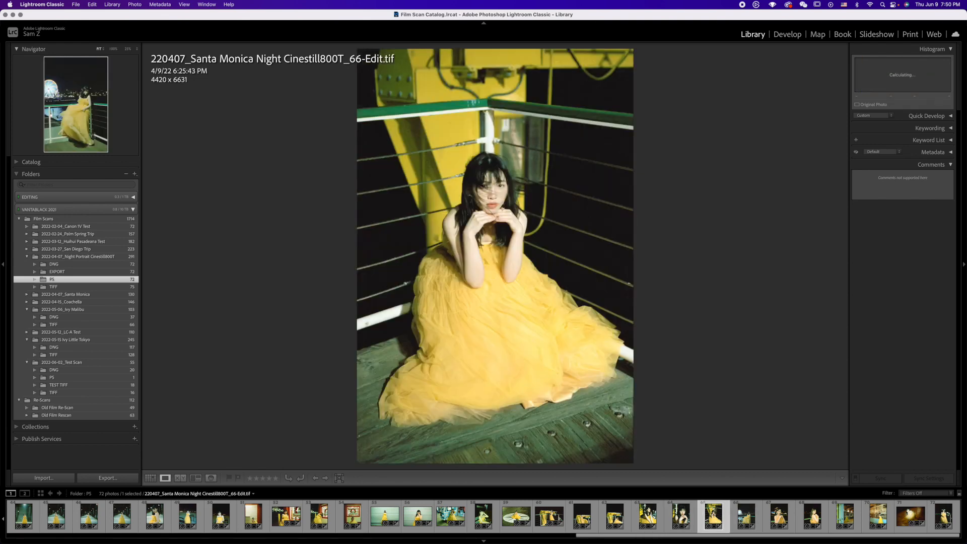
key("Left")
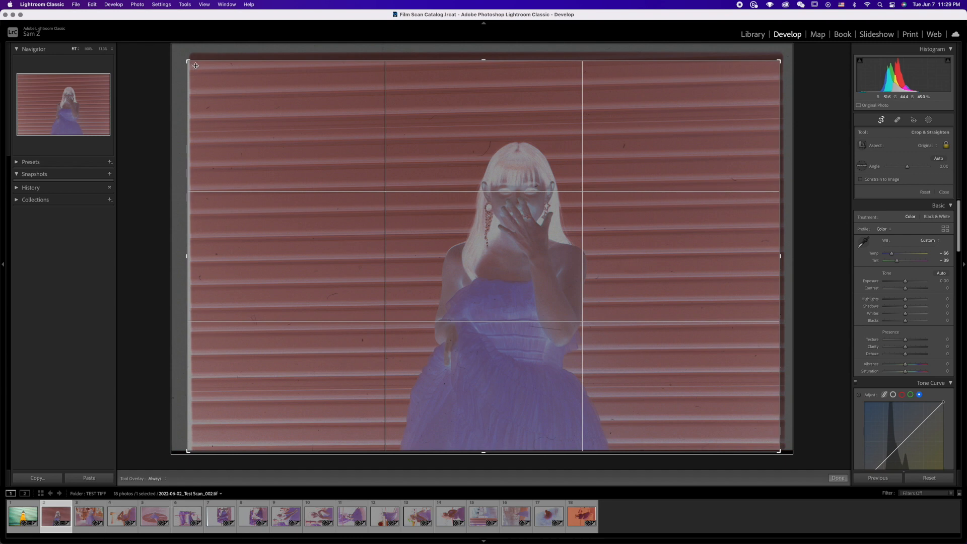
Step: Crop the film borders off 2022-06-02_Test Scan_002.tif and the next two scans in the TEST TIFF folder
key("r")
left_click(89, 517)
key("r")
key("r")
left_click_drag(796, 462, 783, 453)
left_click(121, 517)
key("r")
key("r")
Step: Synchronize the fourth scan's settings to all following scans through the 18th in the TEST TIFF folder
left_click(582, 517, "shift")
left_click(881, 478)
left_click(531, 159)
left_click(610, 243)
key("Right")
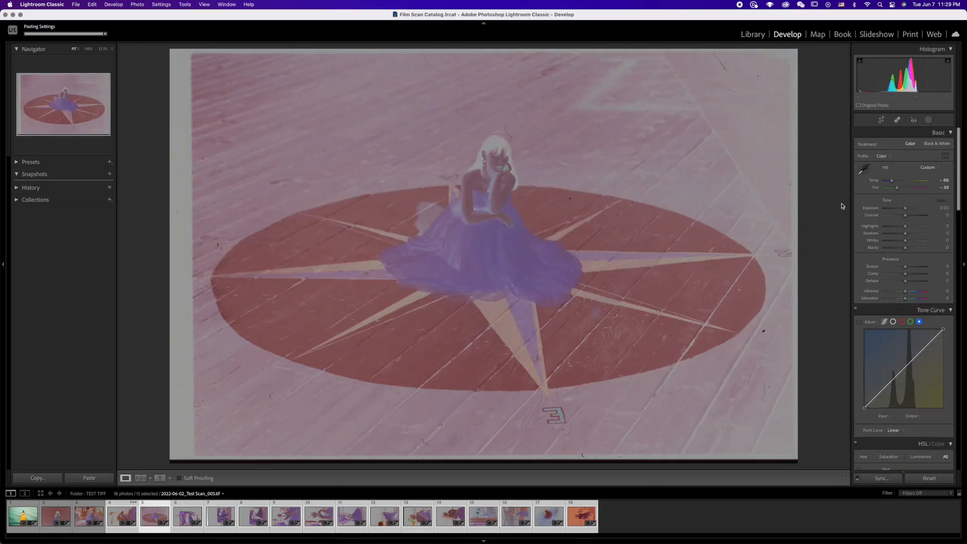
Step: Crop the film borders off 2022-06-02_Test Scan_005.tif and the two scans after it
left_click(881, 120)
left_click_drag(172, 256, 201, 255)
key("Right")
left_click_drag(487, 54, 487, 64)
key("Right")
left_click_drag(794, 460, 745, 428)
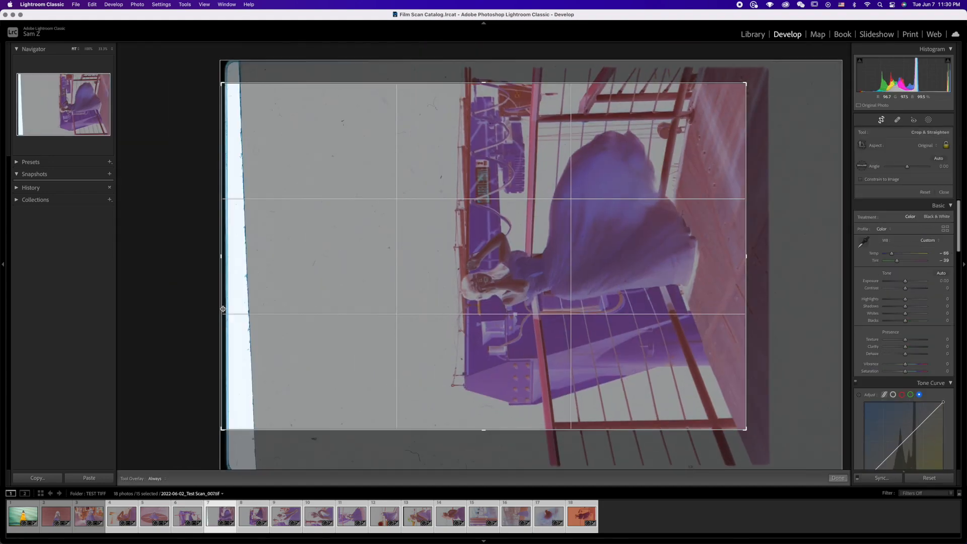
left_click_drag(223, 308, 249, 309)
Step: Check the crops of the scans from the eighth onward, trimming the upper border of the eighth and tenth
key("Right")
left_click_drag(483, 51, 482, 89)
left_click(881, 120)
key("Right")
left_click(881, 120)
left_click(881, 120)
key("Right")
left_click(881, 120)
left_click_drag(483, 52, 481, 96)
key("Right")
key("Right")
key("Right")
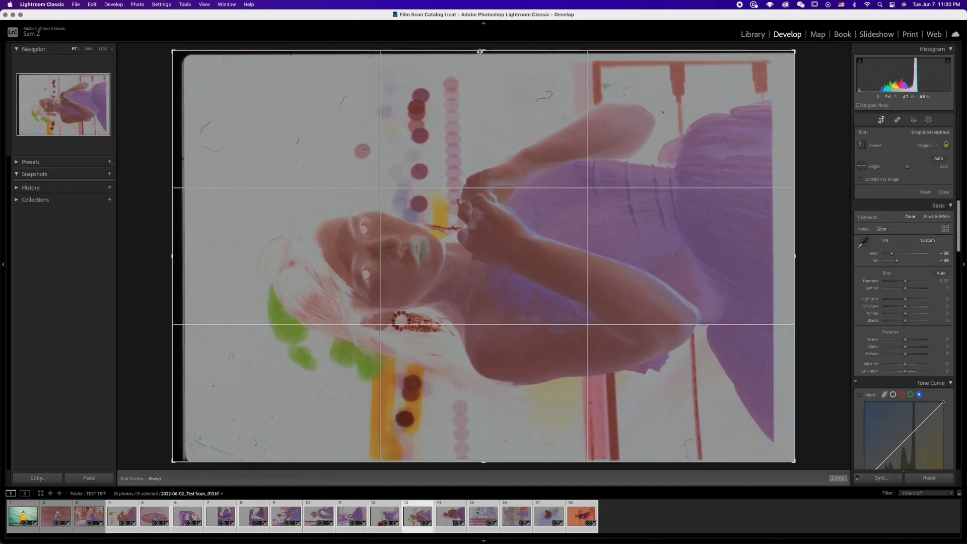
key("Right")
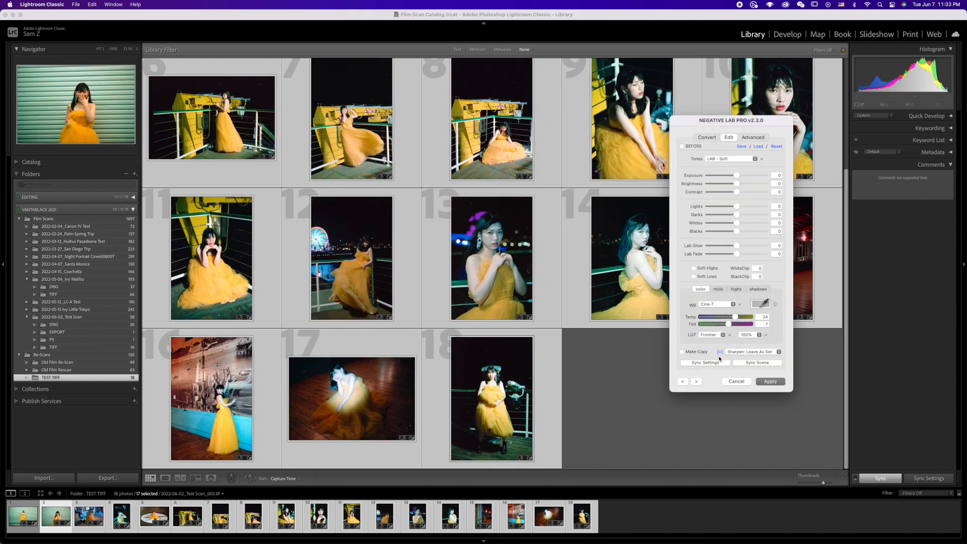
Step: Apply the LAB - Soft tone, Cine-T white balance and Frontier LUT to the selected TIFF scans, including 2022-06-02_Test Scan_003.tif
left_click(770, 382)
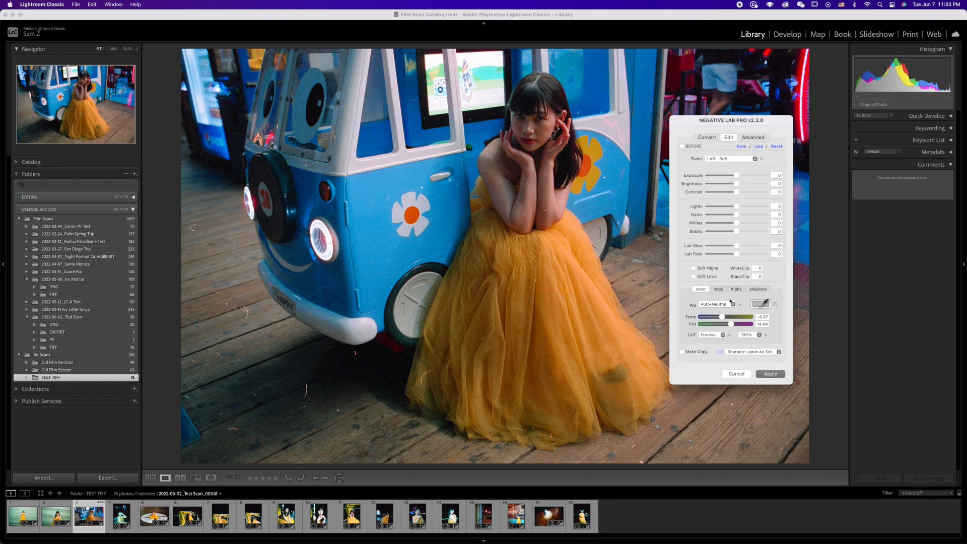
left_click(729, 303)
left_click(718, 357)
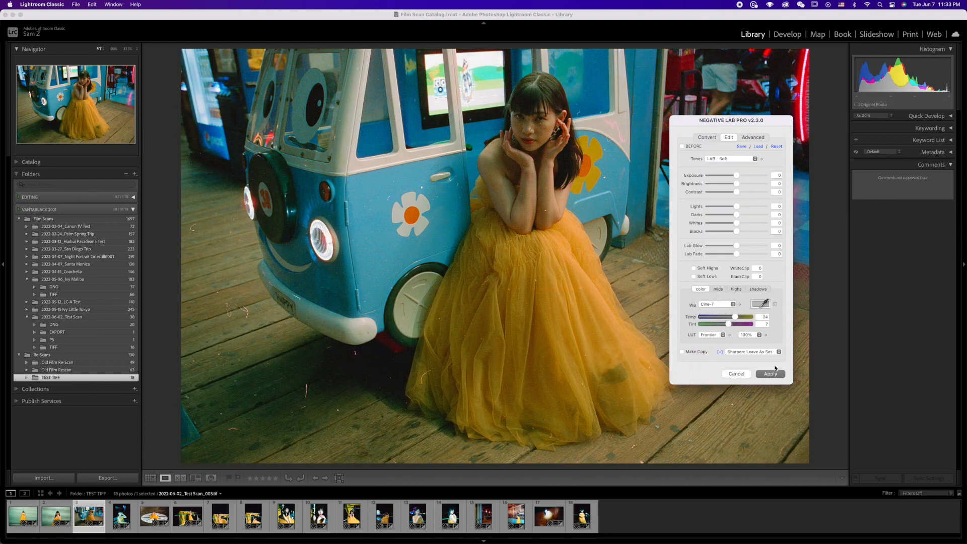
left_click(770, 373)
left_click(576, 520, "shift")
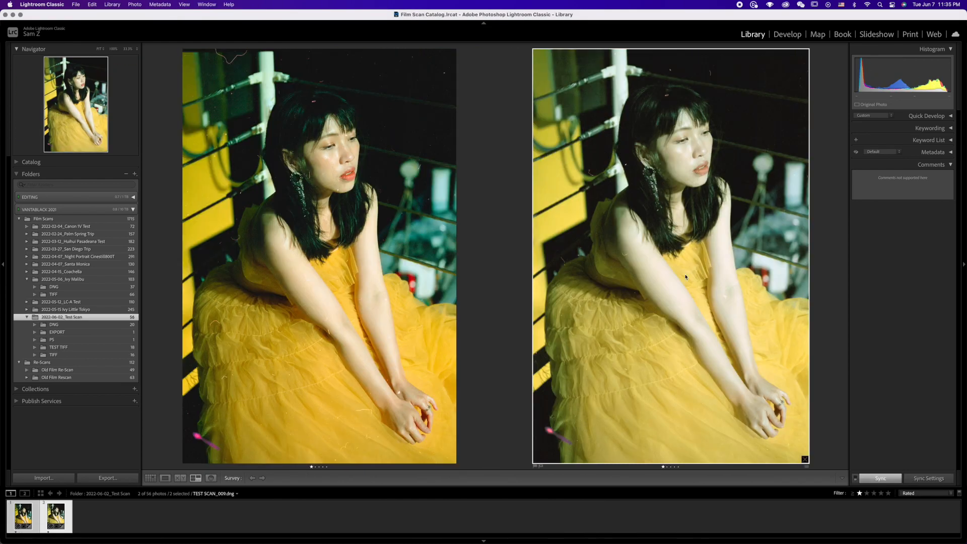
Step: Apply the Negative Lab Pro edit with Cine-T white balance to TEST SCAN_009.dng and leave the side-by-side comparison
key("ctrl+n")
left_click(716, 304)
left_click(717, 304)
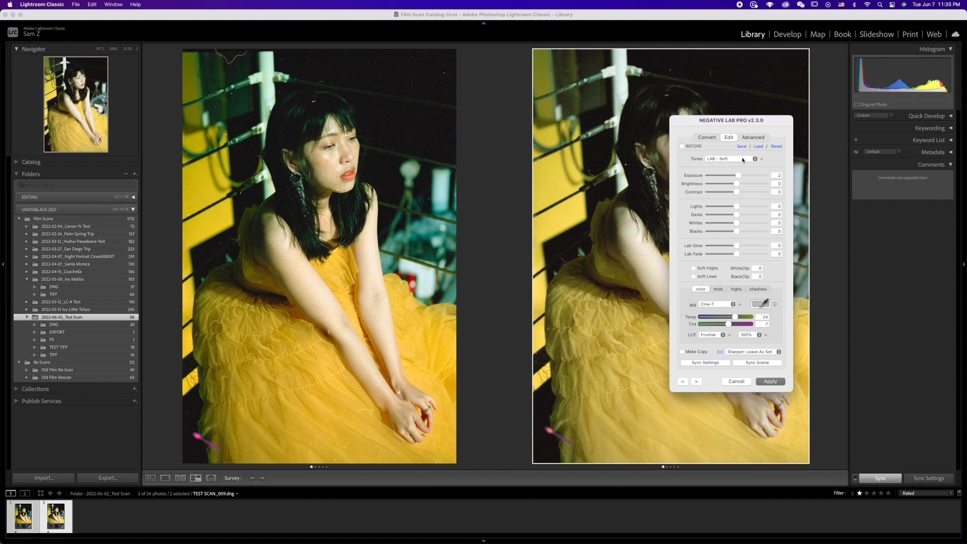
key("Return")
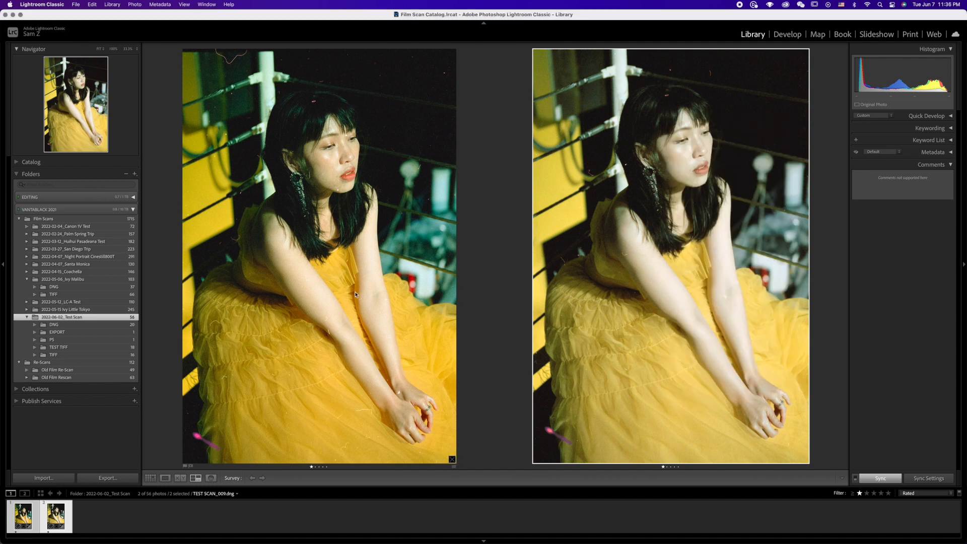
left_click(150, 478)
key("e")
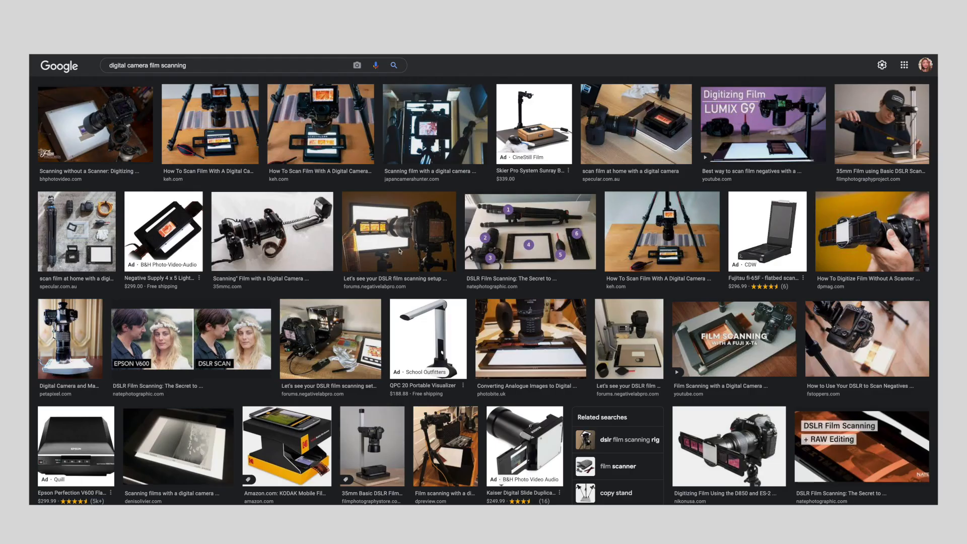
Step: Switch to Google Images and examine the "digital camera film scanning" results, previewing several camera scanning setups and film holders
left_click(401, 251)
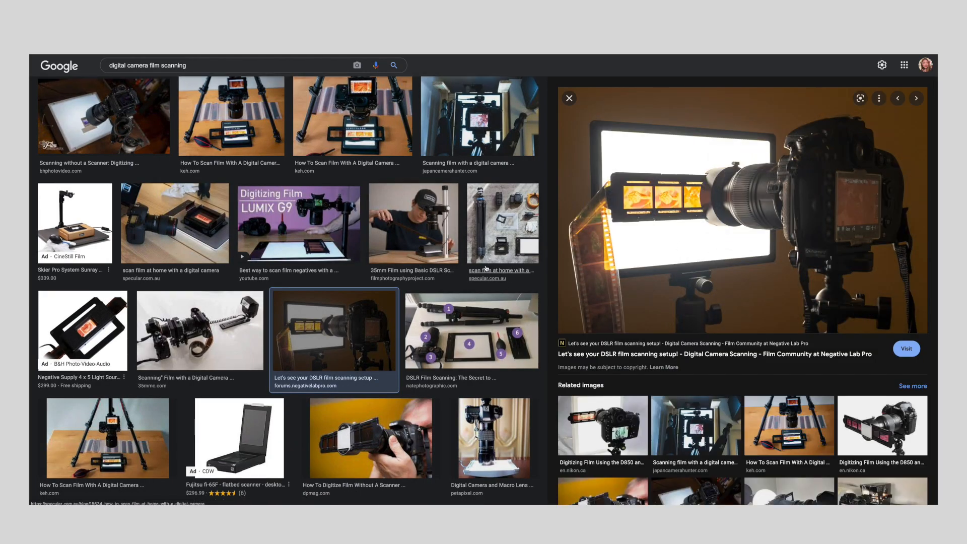
scroll(371, 249, "down", 5)
scroll(371, 249, "down", 3)
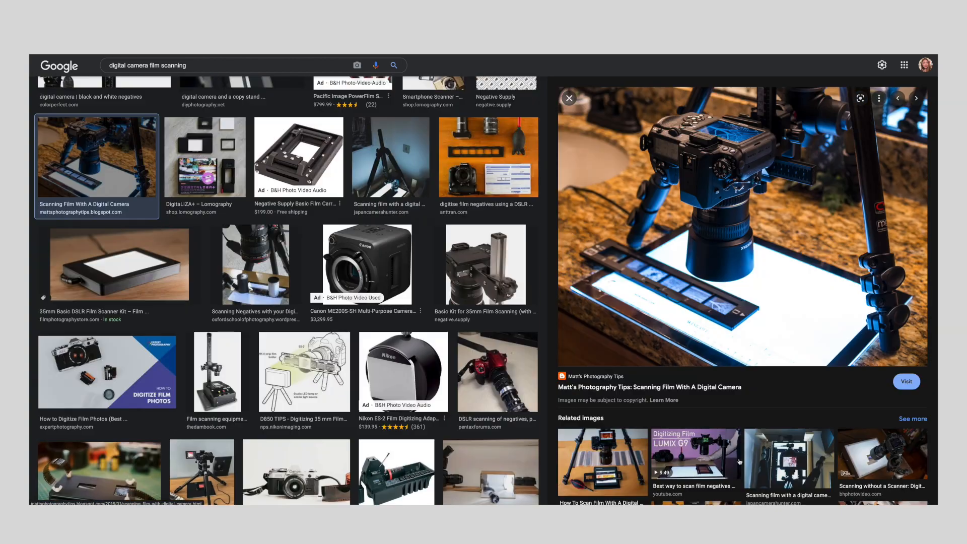
left_click(582, 466)
scroll(110, 266, "down", 5)
left_click(109, 265)
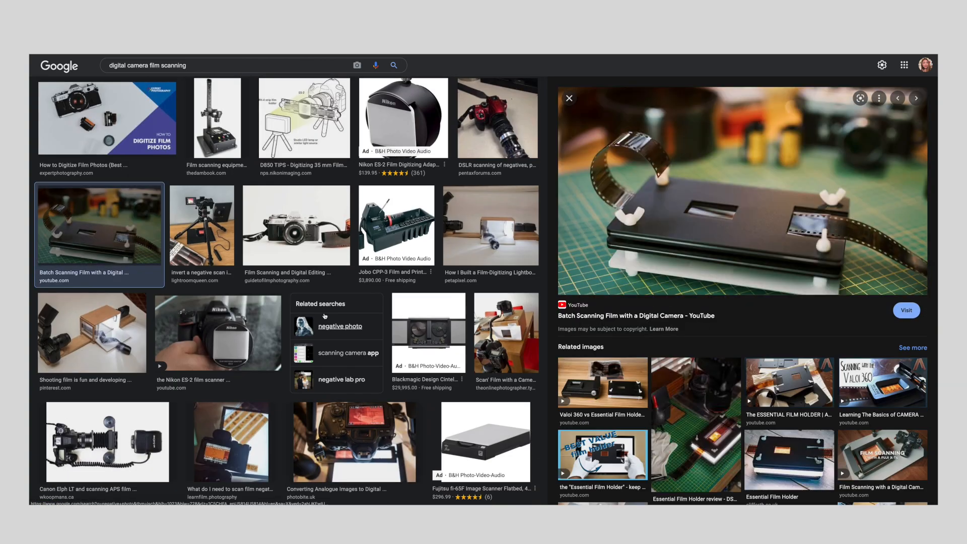
scroll(325, 316, "down", 3)
scroll(325, 316, "down", 5)
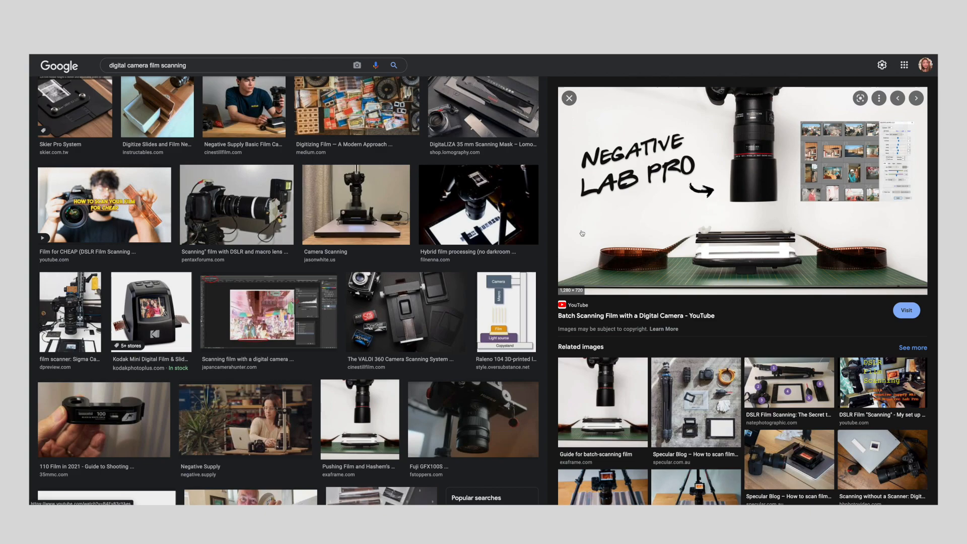
scroll(429, 454, "down", 10)
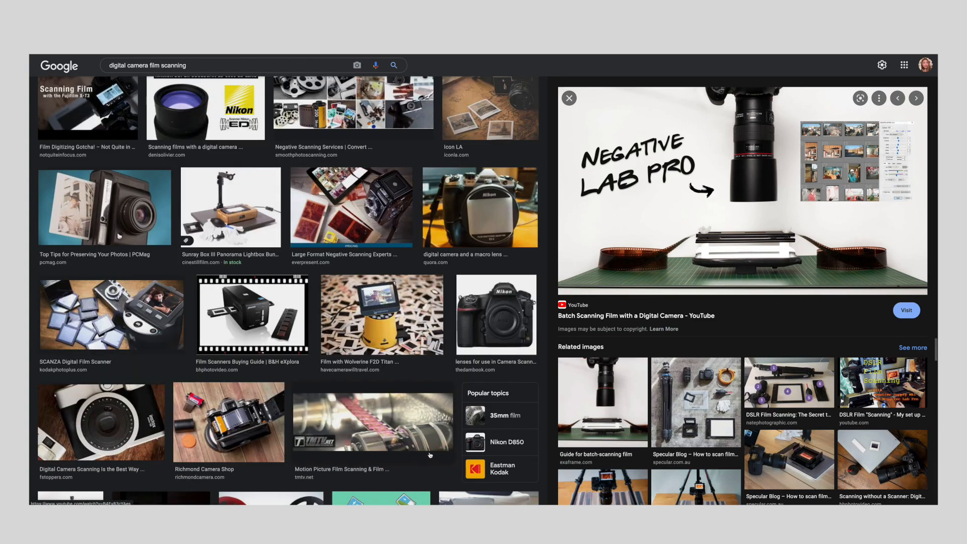